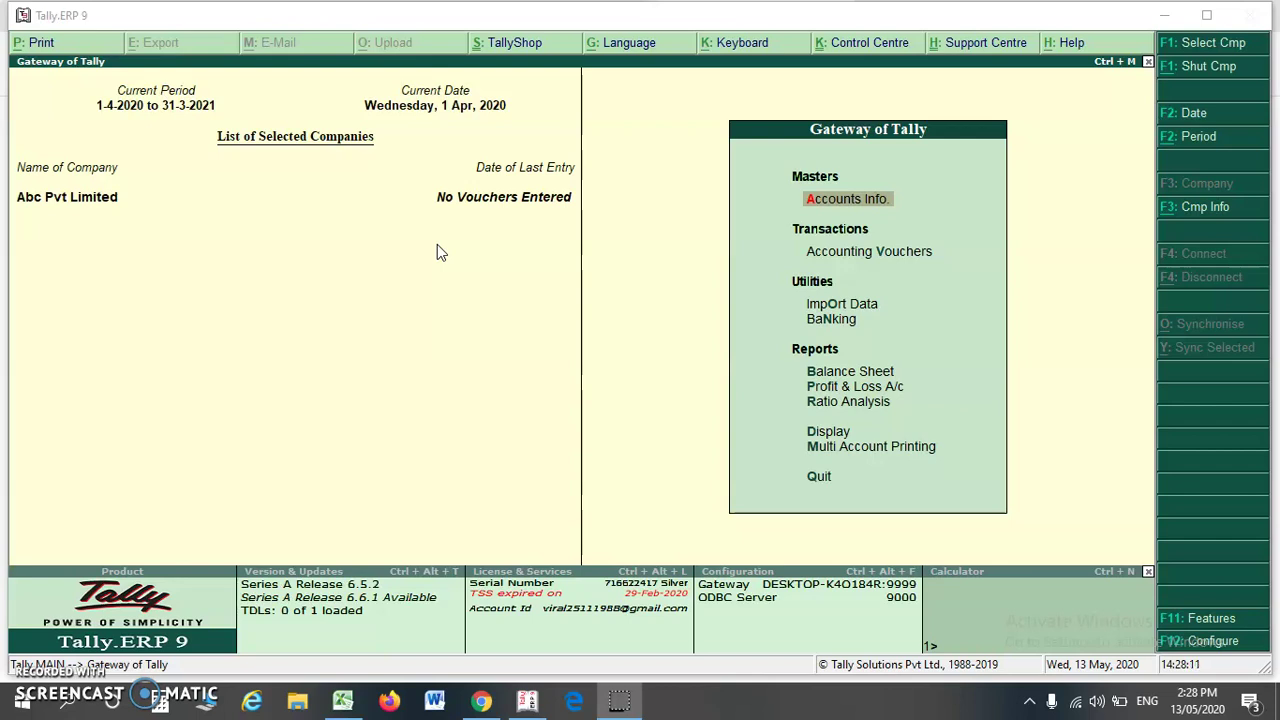
{"action": "left_click", "coordinate": [628, 116]}
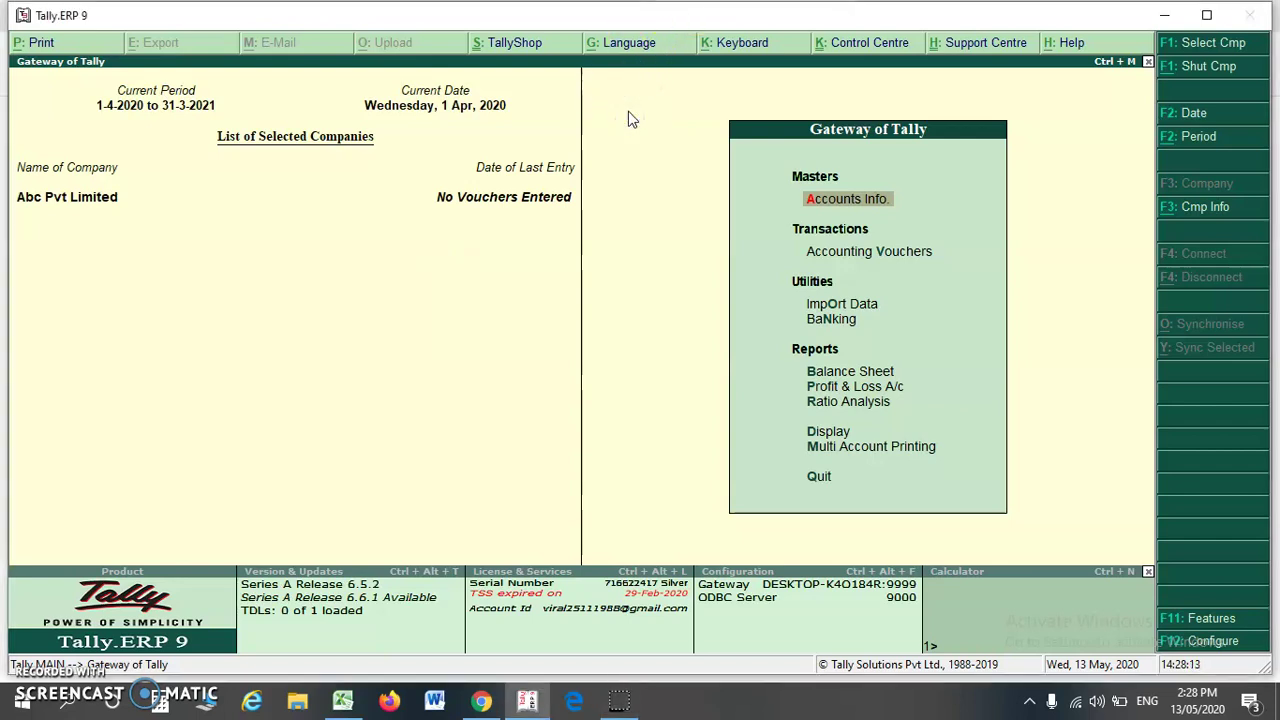
{"action": "key", "text": "Down"}
{"action": "key", "text": "Down"}
{"action": "key", "text": "Down"}
{"action": "key", "text": "Down"}
{"action": "key", "text": "Down"}
{"action": "key", "text": "Up"}
{"action": "key", "text": "Up"}
{"action": "key", "text": "Up"}
{"action": "key", "text": "Up"}
{"action": "key", "text": "Up"}
{"action": "key", "text": "Up"}
{"action": "key", "text": "Down"}
{"action": "key", "text": "Down"}
{"action": "key", "text": "Up"}
- Set Maintain accounts only to No in the company's accounting features and save the remaining settings as they are
{"action": "left_click", "coordinate": [1182, 626]}
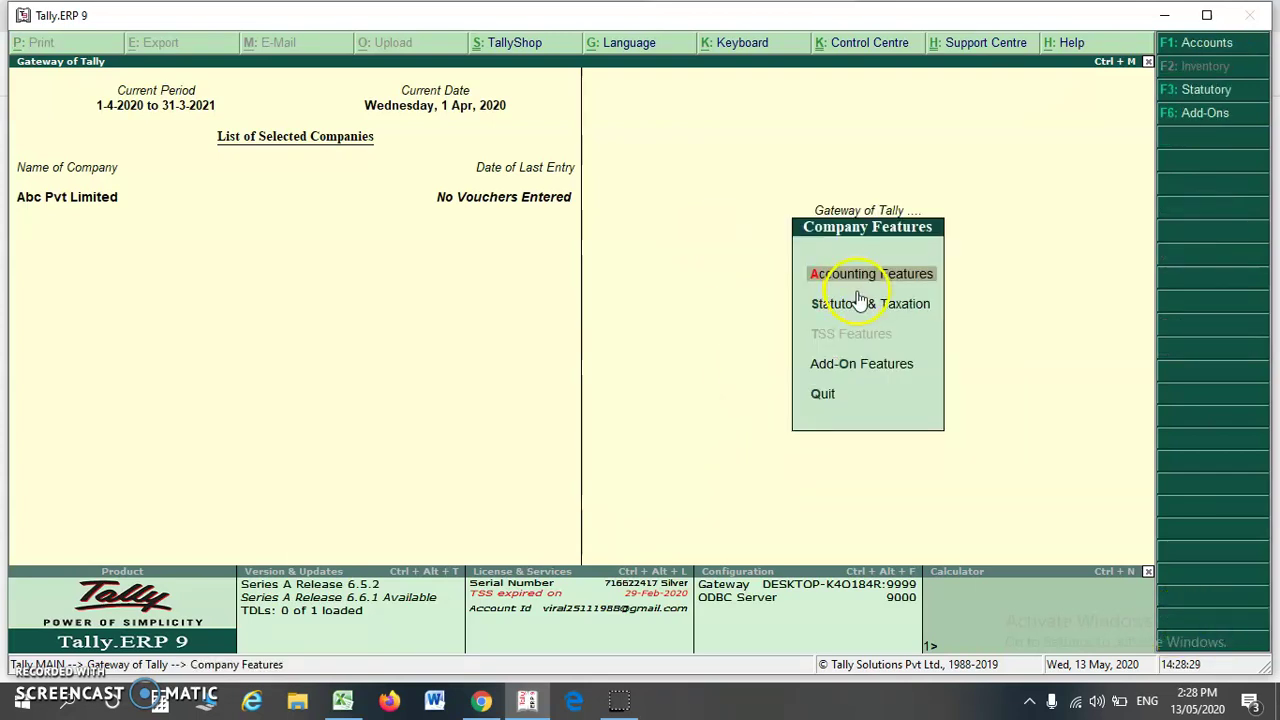
{"action": "key", "text": "Return"}
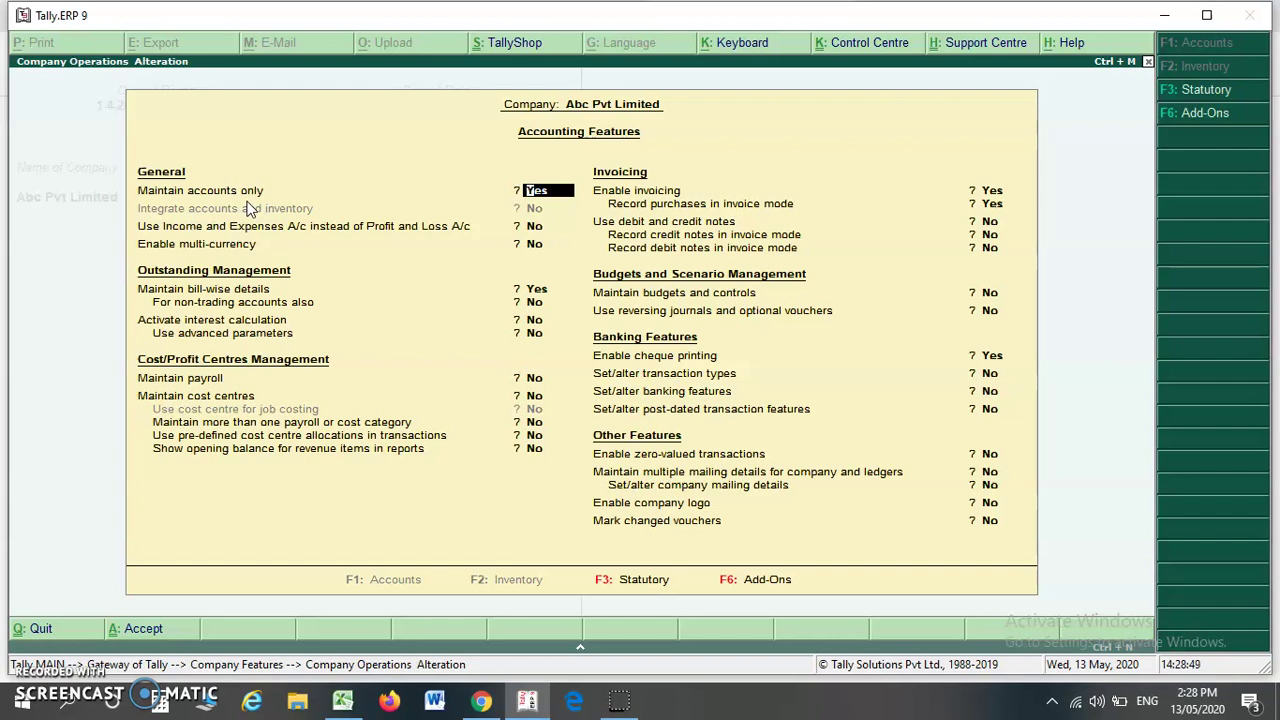
{"action": "type", "text": "n"}
{"action": "key", "text": "Return"}
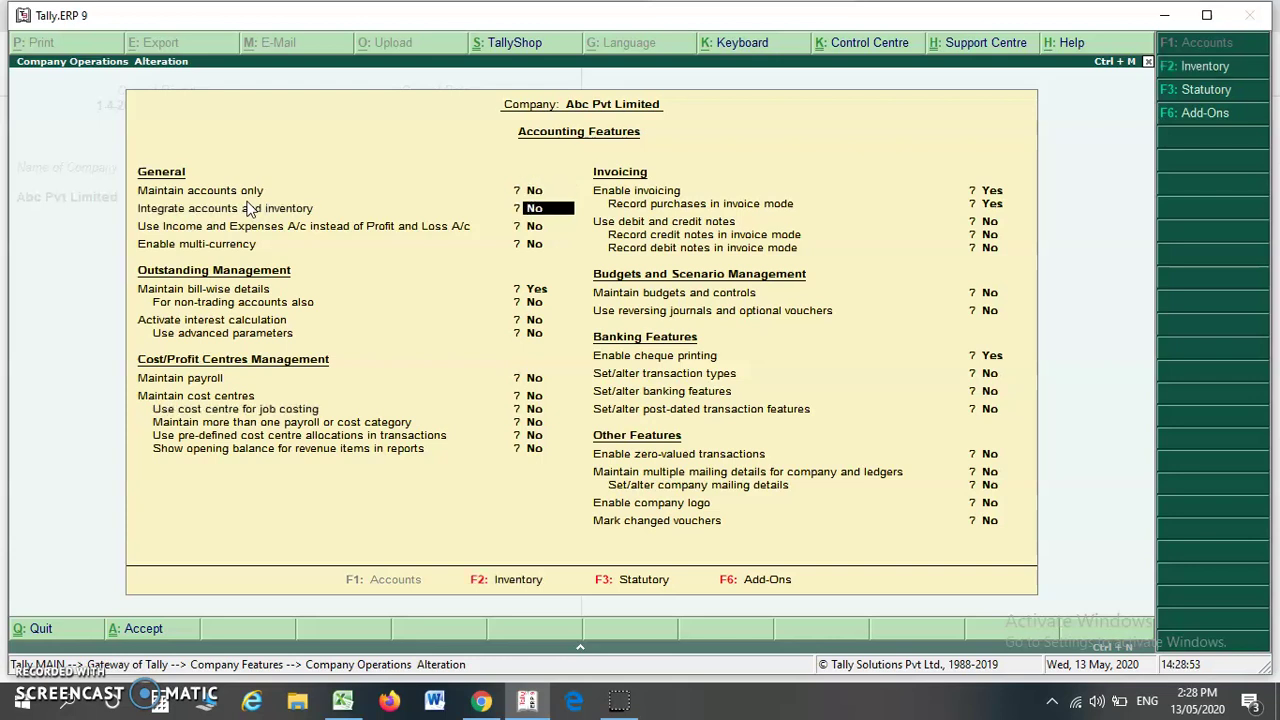
{"action": "key", "text": "Return"}
{"action": "key", "text": "Return"}
{"action": "key", "text": "Return"}
{"action": "key", "text": "Return"}
{"action": "key", "text": "Return"}
{"action": "key", "text": "Return"}
{"action": "key", "text": "Return"}
{"action": "key", "text": "Return"}
{"action": "key", "text": "Return"}
{"action": "key", "text": "Return"}
{"action": "key", "text": "Return"}
{"action": "key", "text": "Return"}
{"action": "key", "text": "Return"}
{"action": "key", "text": "Return"}
{"action": "key", "text": "Return"}
{"action": "key", "text": "Return"}
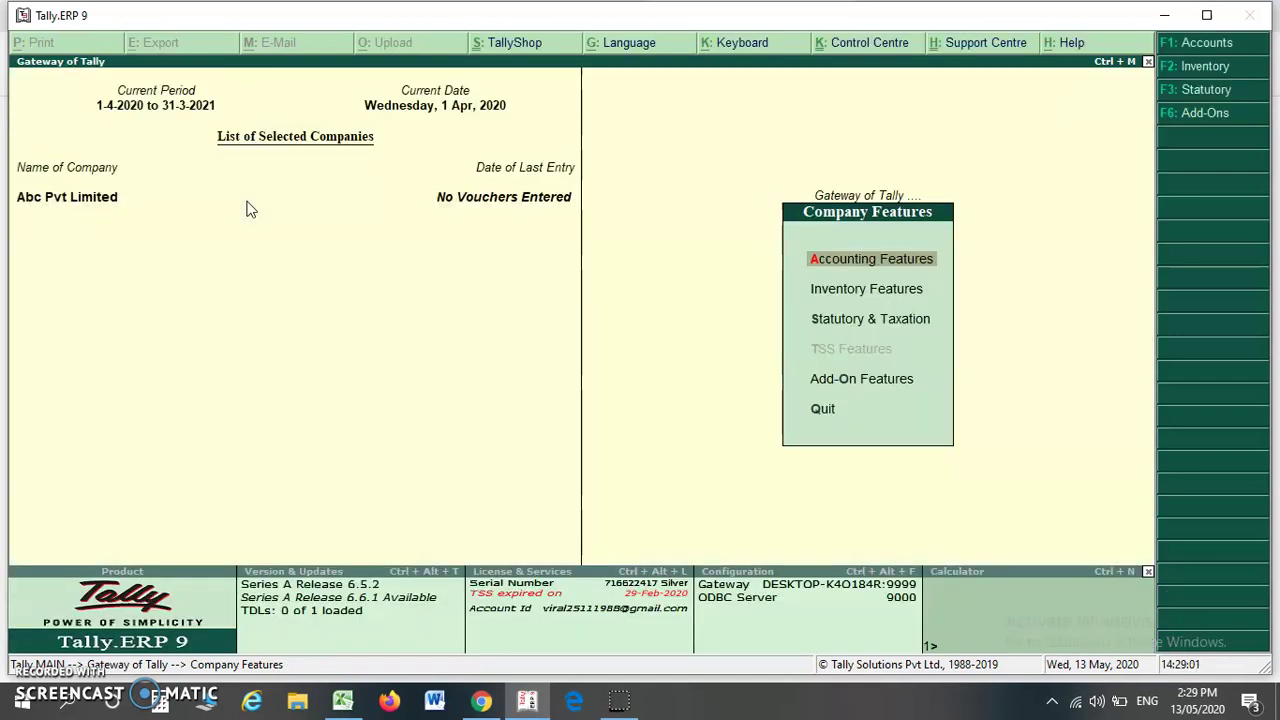
{"action": "key", "text": "Escape"}
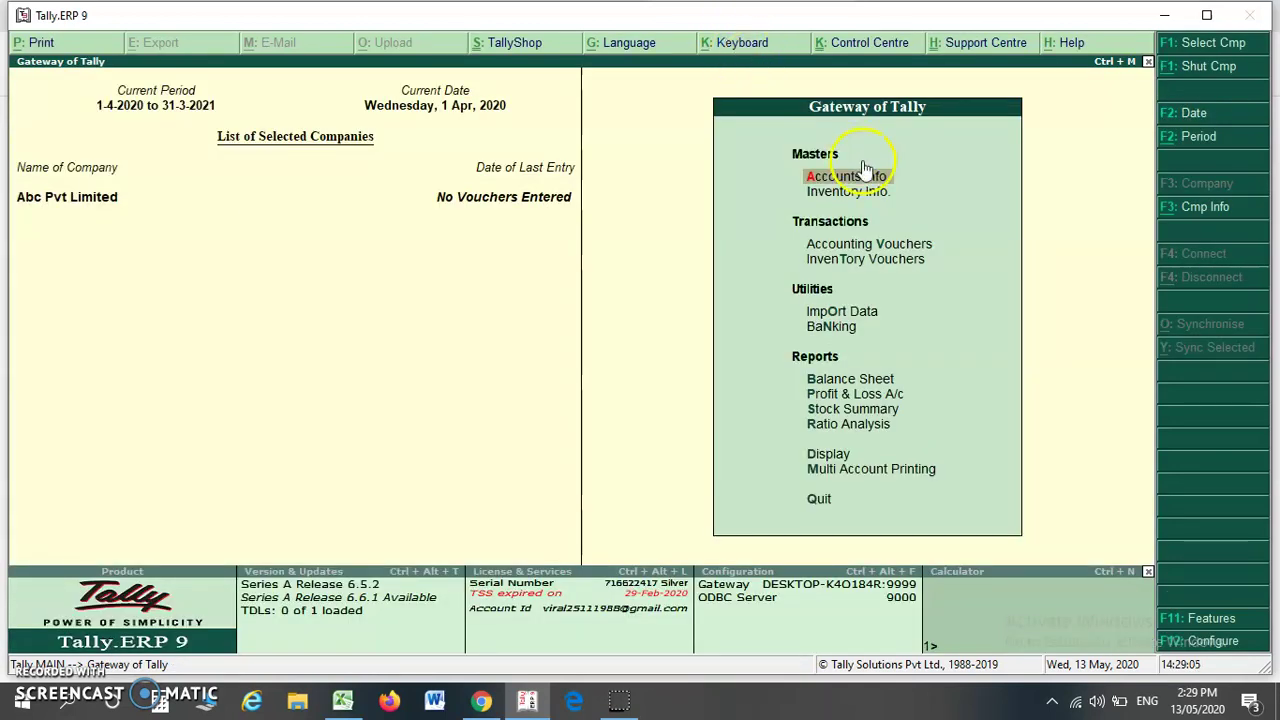
- Open the inventory masters of Abc Pvt Limited
{"action": "left_click", "coordinate": [815, 206]}
{"action": "left_click", "coordinate": [815, 207]}
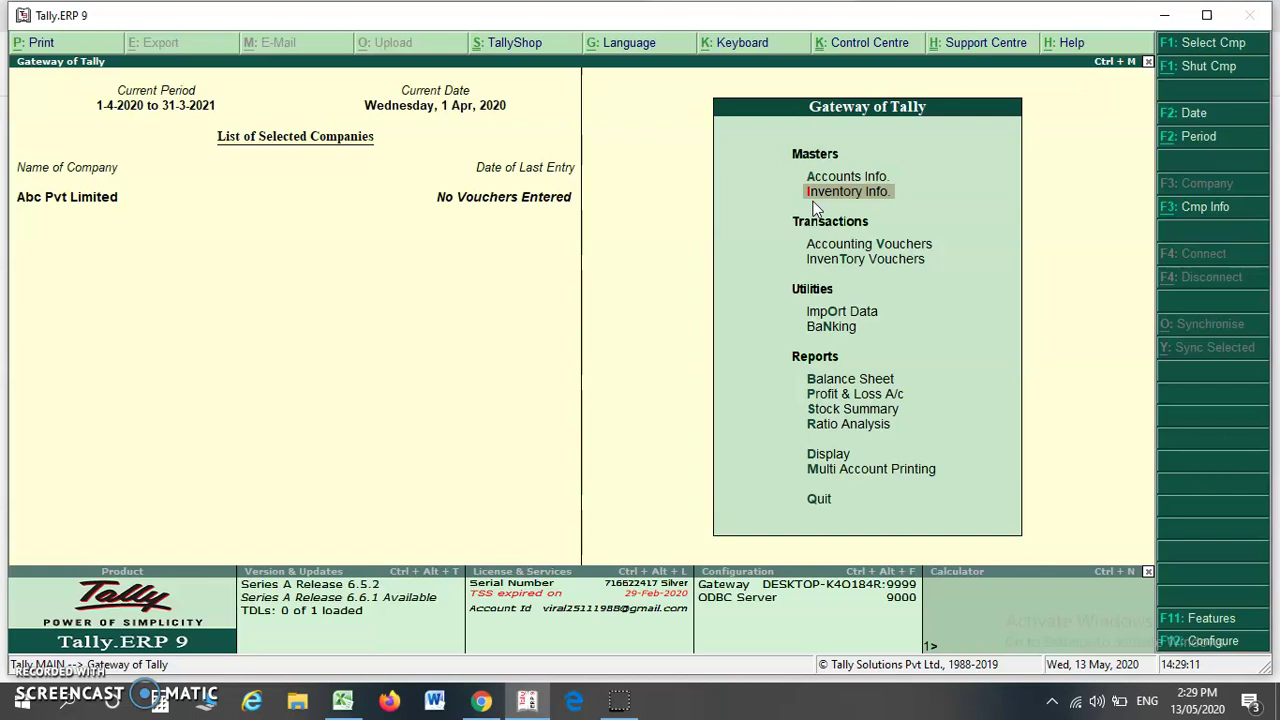
{"action": "key", "text": "Return"}
{"action": "key", "text": "Down"}
{"action": "key", "text": "Up"}
{"action": "key", "text": "Down"}
{"action": "key", "text": "Up"}
{"action": "key", "text": "Down"}
{"action": "key", "text": "Down"}
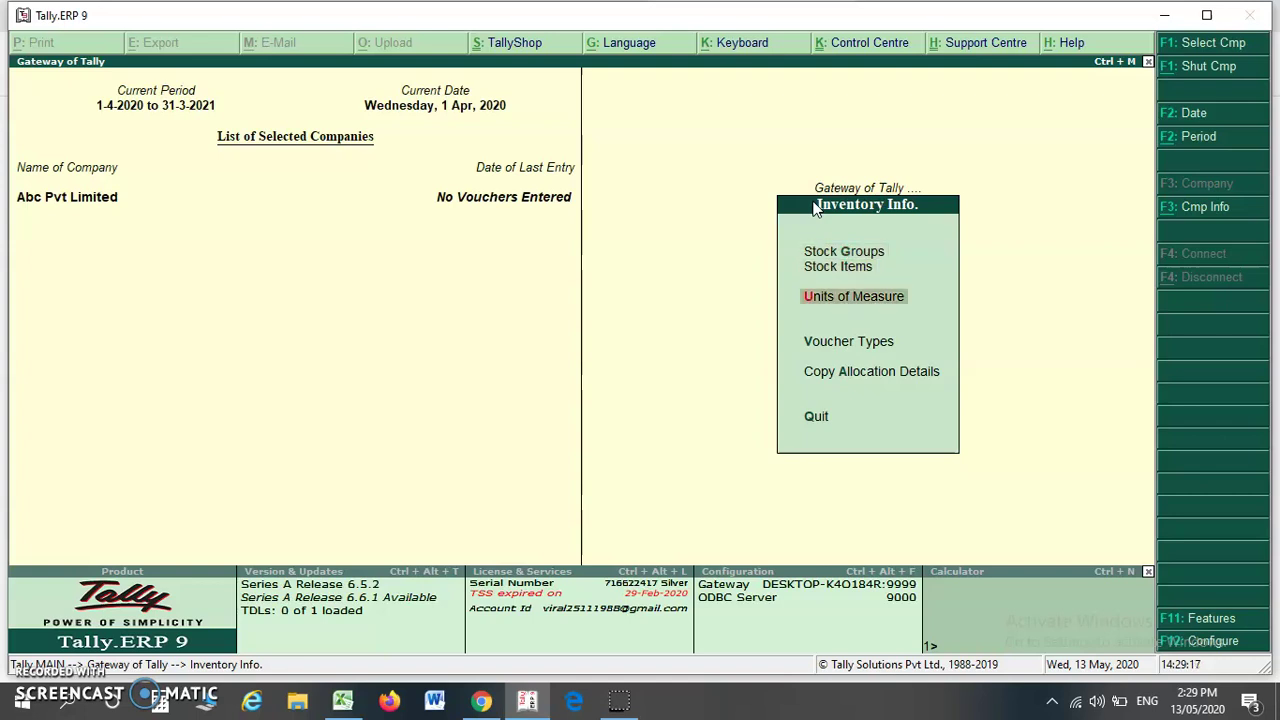
{"action": "key", "text": "Down"}
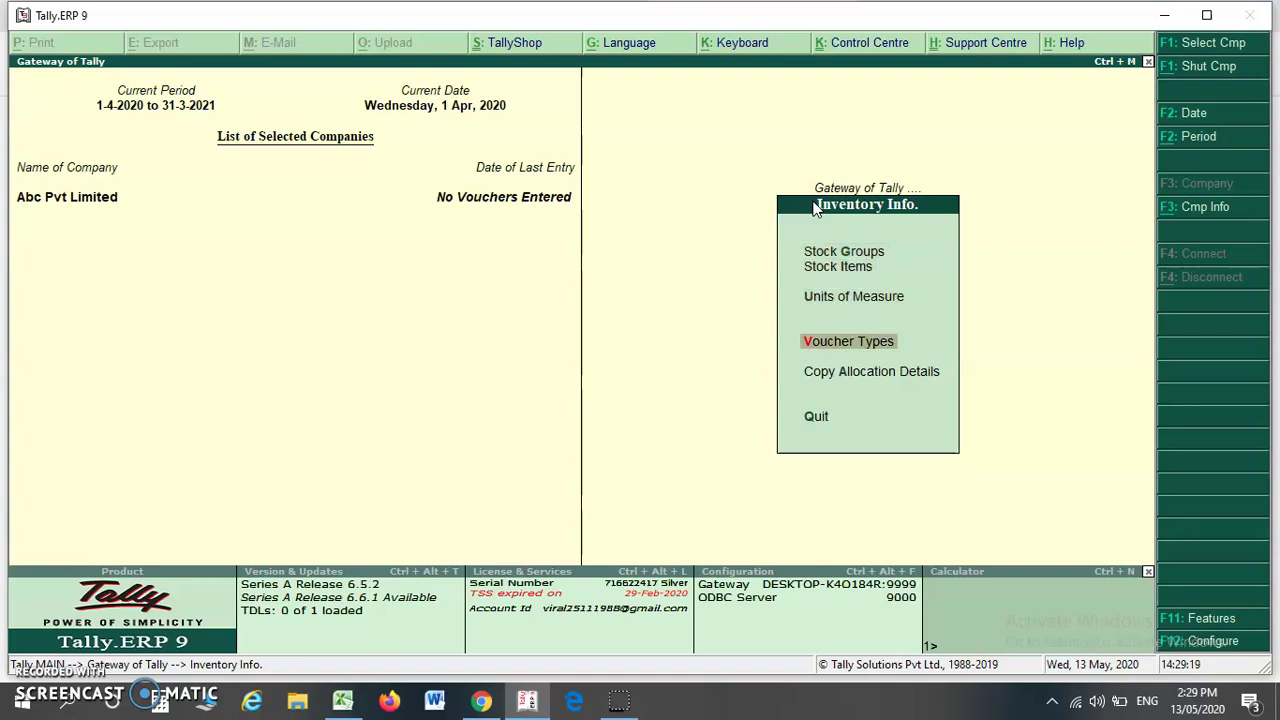
{"action": "key", "text": "Down"}
{"action": "key", "text": "Down"}
{"action": "key", "text": "Up"}
{"action": "key", "text": "Up"}
{"action": "key", "text": "Up"}
{"action": "key", "text": "Up"}
{"action": "key", "text": "Up"}
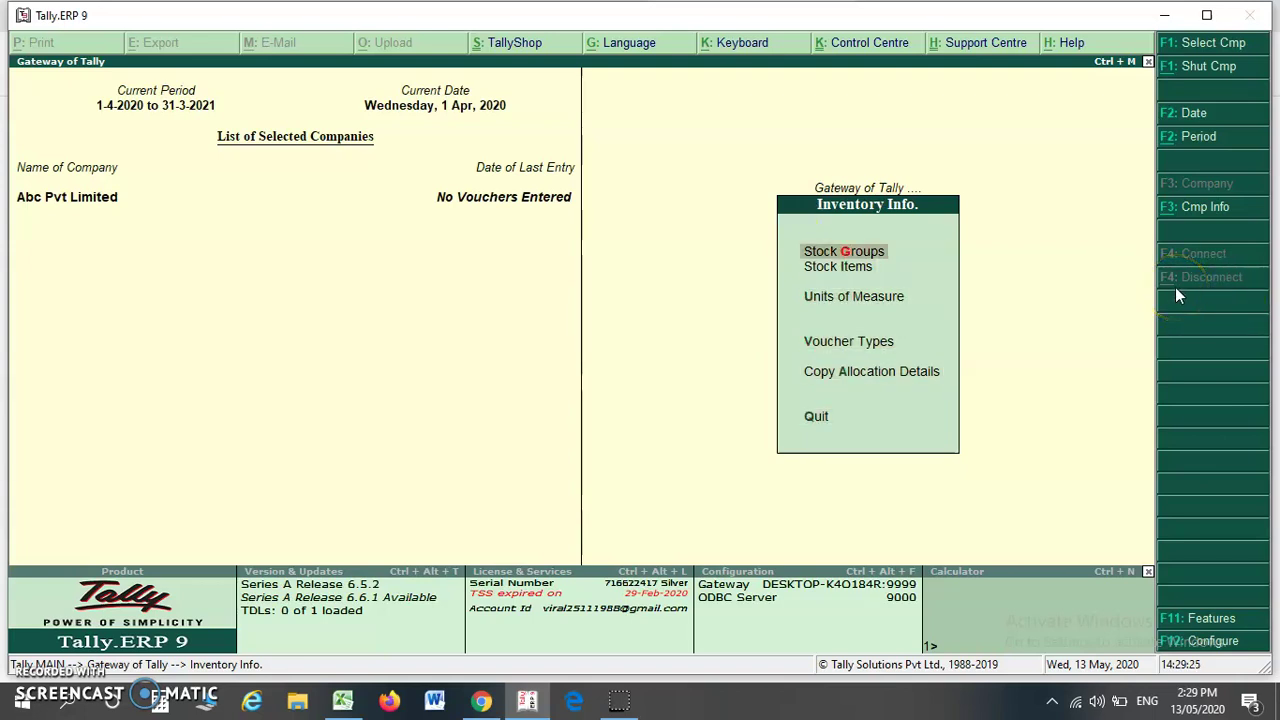
- Create a single stock group named Raw Material under Primary, with item quantities not added
{"action": "key", "text": "Return"}
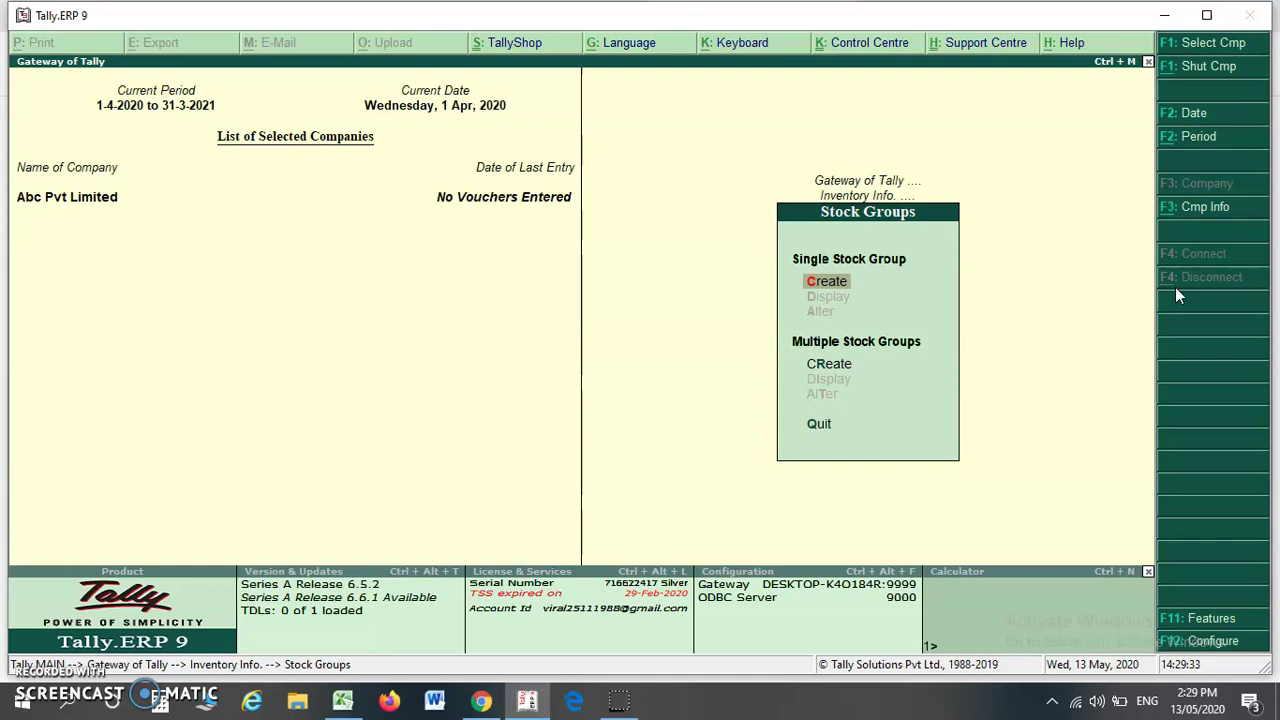
{"action": "key", "text": "Return"}
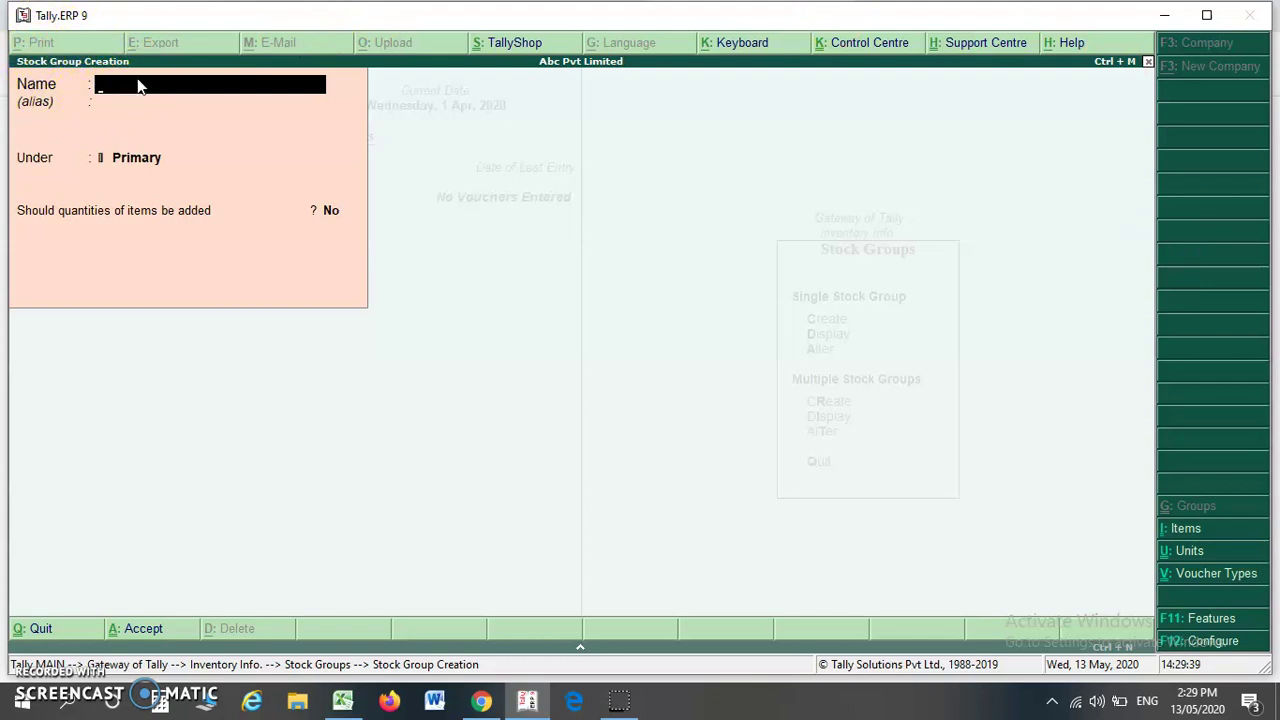
{"action": "type", "text": "Raw Material"}
{"action": "key", "text": "Return"}
{"action": "key", "text": "Return"}
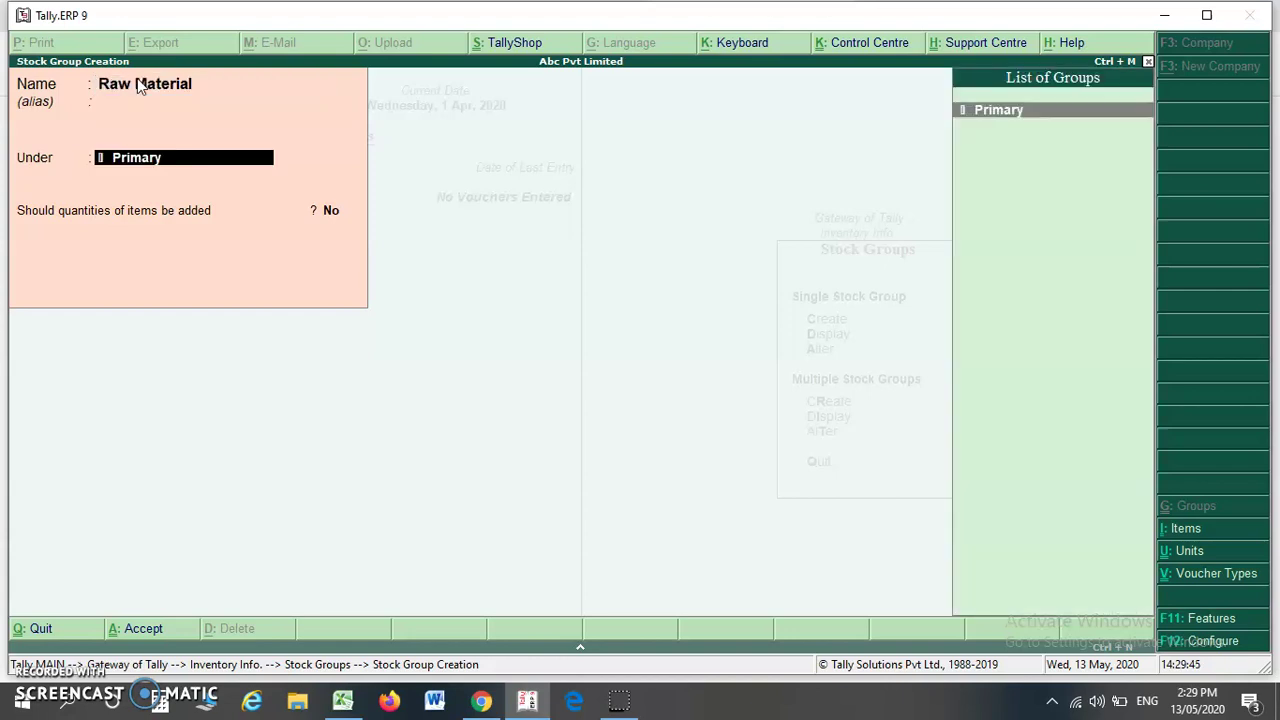
{"action": "key", "text": "Return"}
{"action": "key", "text": "Return"}
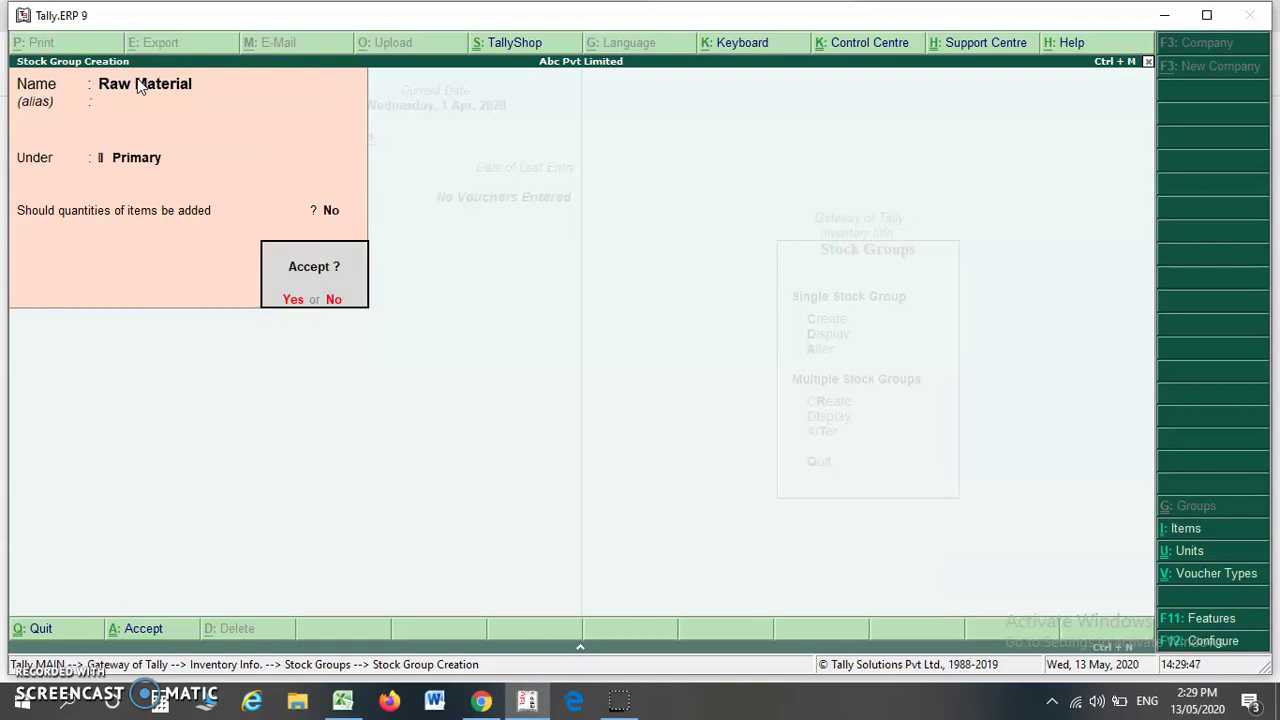
{"action": "key", "text": "Return"}
{"action": "key", "text": "Escape"}
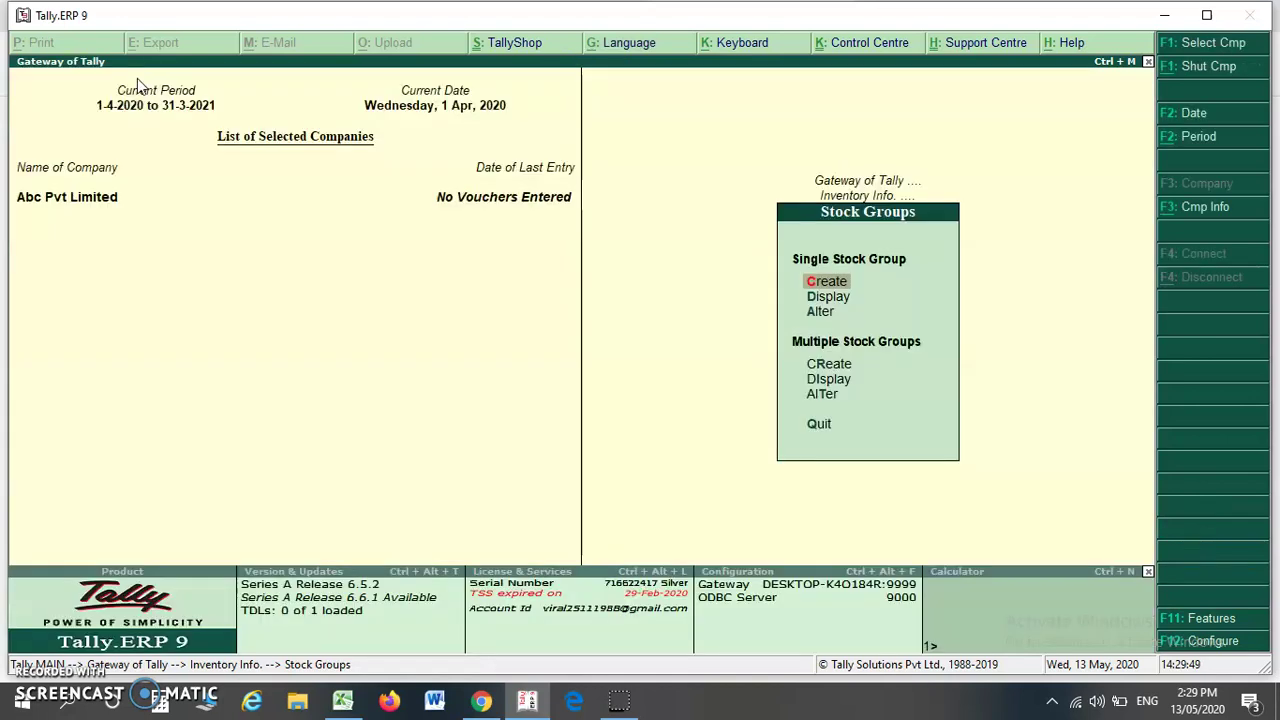
- Start a multiple stock group creation for All Items and add the group WIP under Primary, with quantities not added
{"action": "key", "text": "Down"}
{"action": "key", "text": "Down"}
{"action": "key", "text": "Down"}
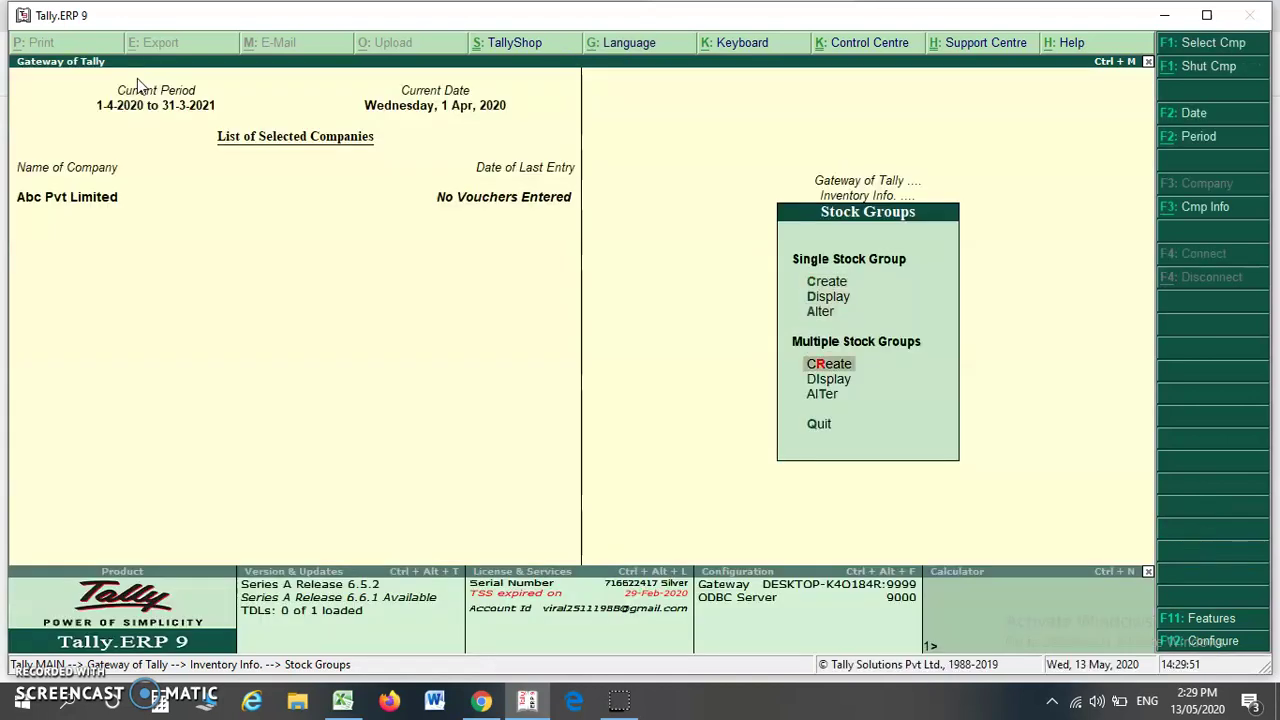
{"action": "key", "text": "Down"}
{"action": "key", "text": "Up"}
{"action": "key", "text": "Return"}
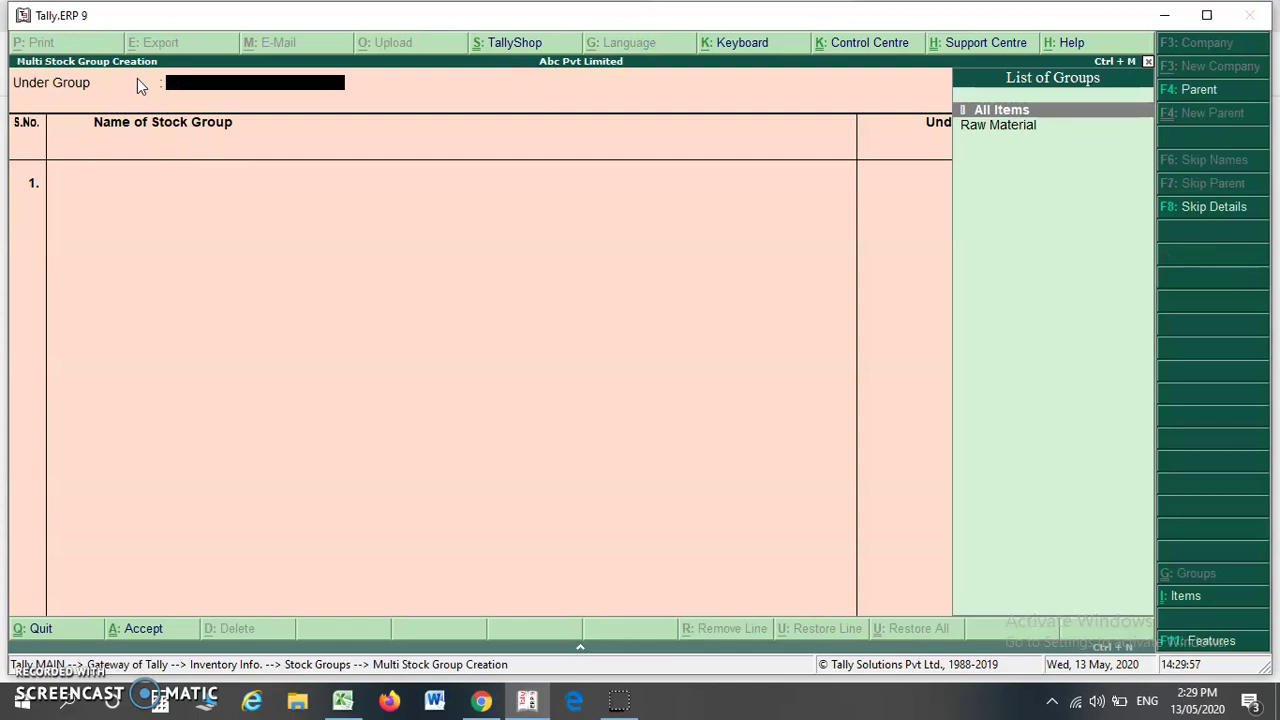
{"action": "key", "text": "Down"}
{"action": "key", "text": "Up"}
{"action": "key", "text": "Return"}
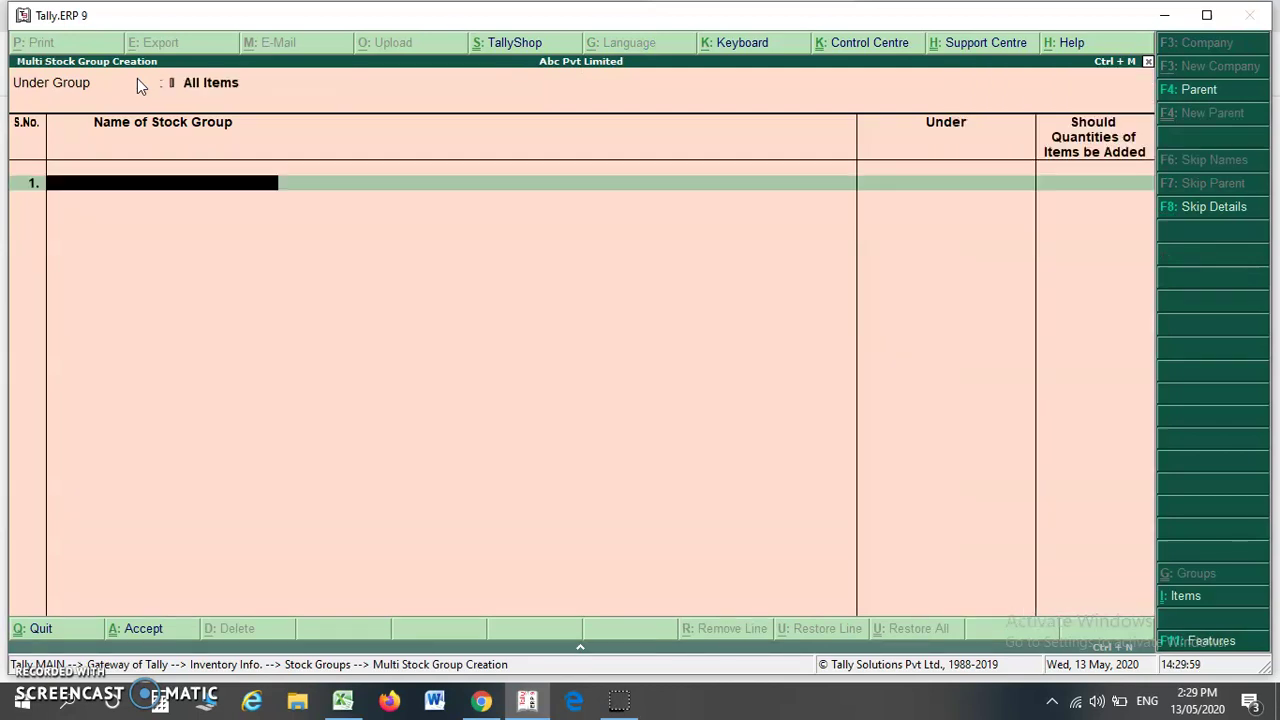
{"action": "type", "text": "WIP"}
{"action": "key", "text": "Return"}
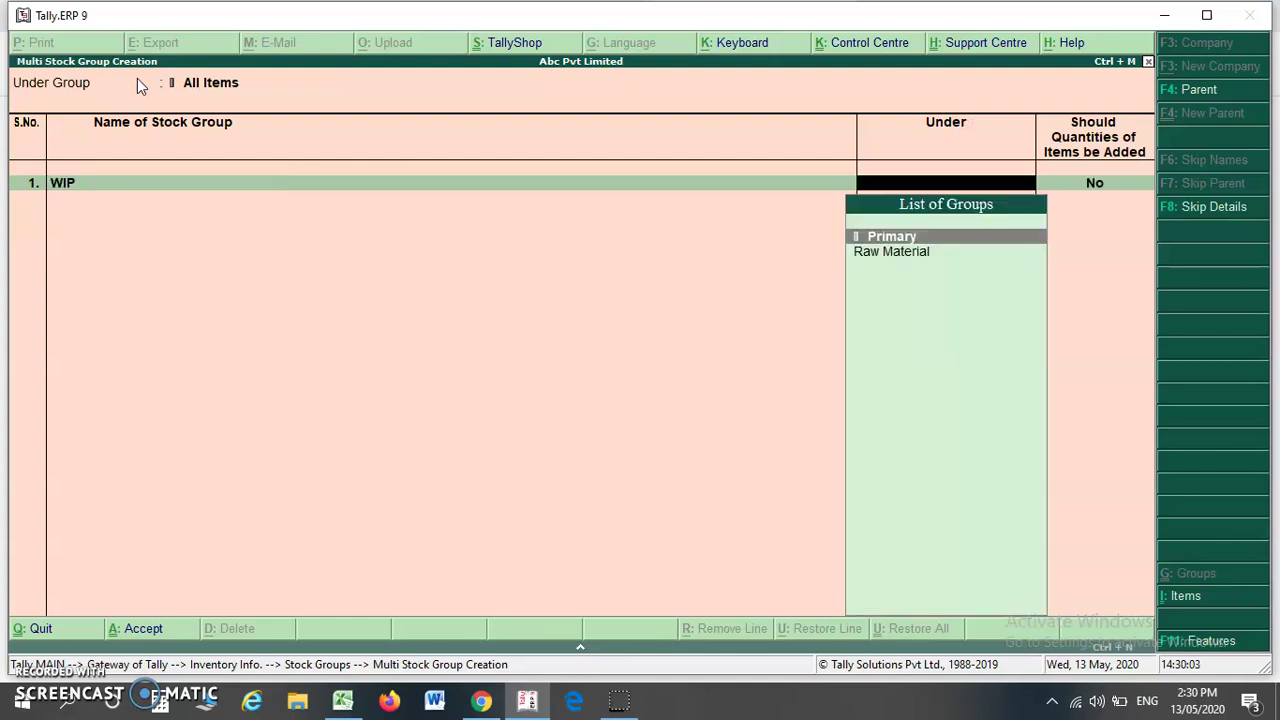
{"action": "key", "text": "Return"}
{"action": "key", "text": "Return"}
- Add the stock group Finished Goods under Primary with quantities not added, and save the multiple group list
{"action": "type", "text": "Finished Goods"}
{"action": "key", "text": "Return"}
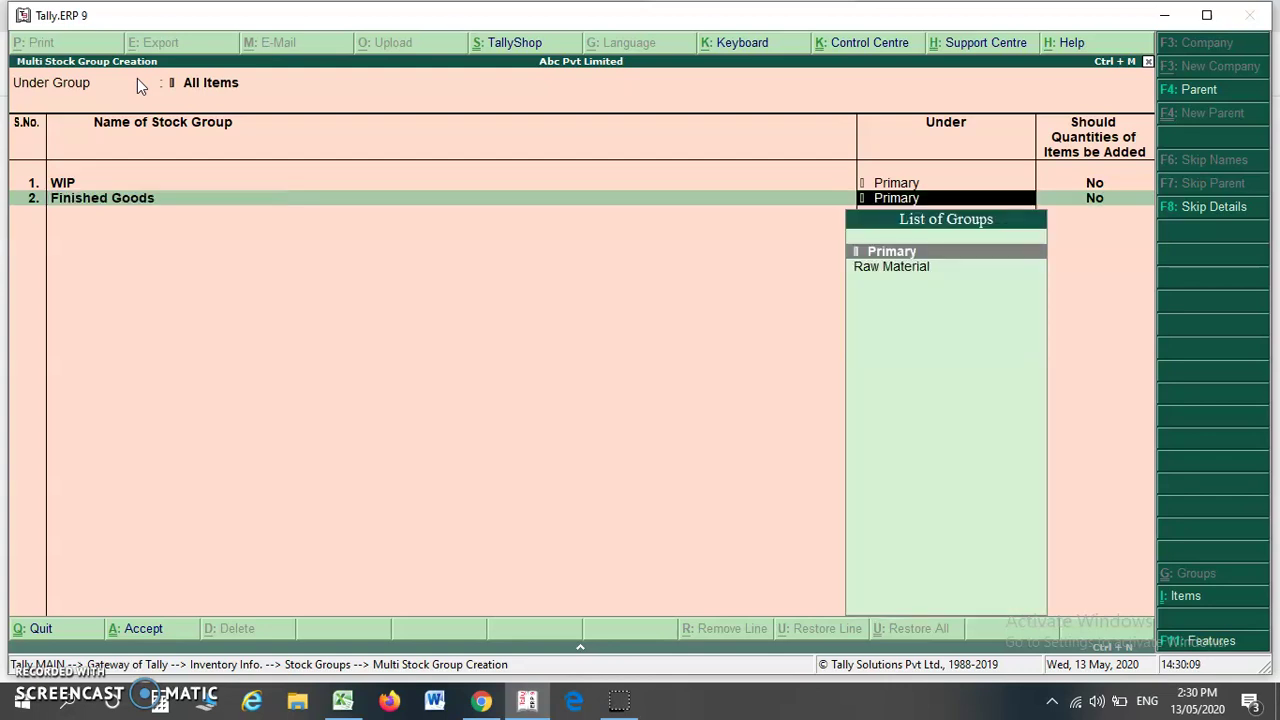
{"action": "key", "text": "Return"}
{"action": "key", "text": "Return"}
{"action": "key", "text": "Return"}
{"action": "key", "text": "Return"}
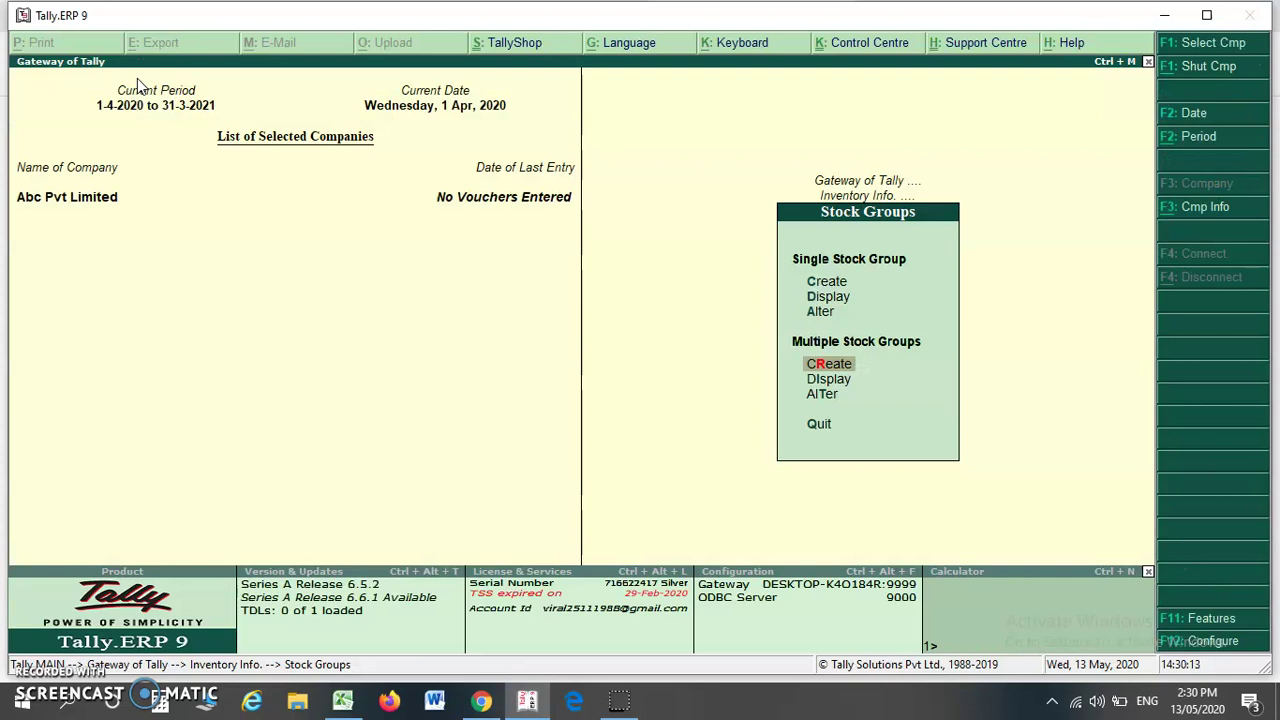
{"action": "key", "text": "Escape"}
{"action": "key", "text": "Escape"}
- Create a simple unit of measure with symbol KG, formal name Kilograms and 3 decimal places
{"action": "key", "text": "Up"}
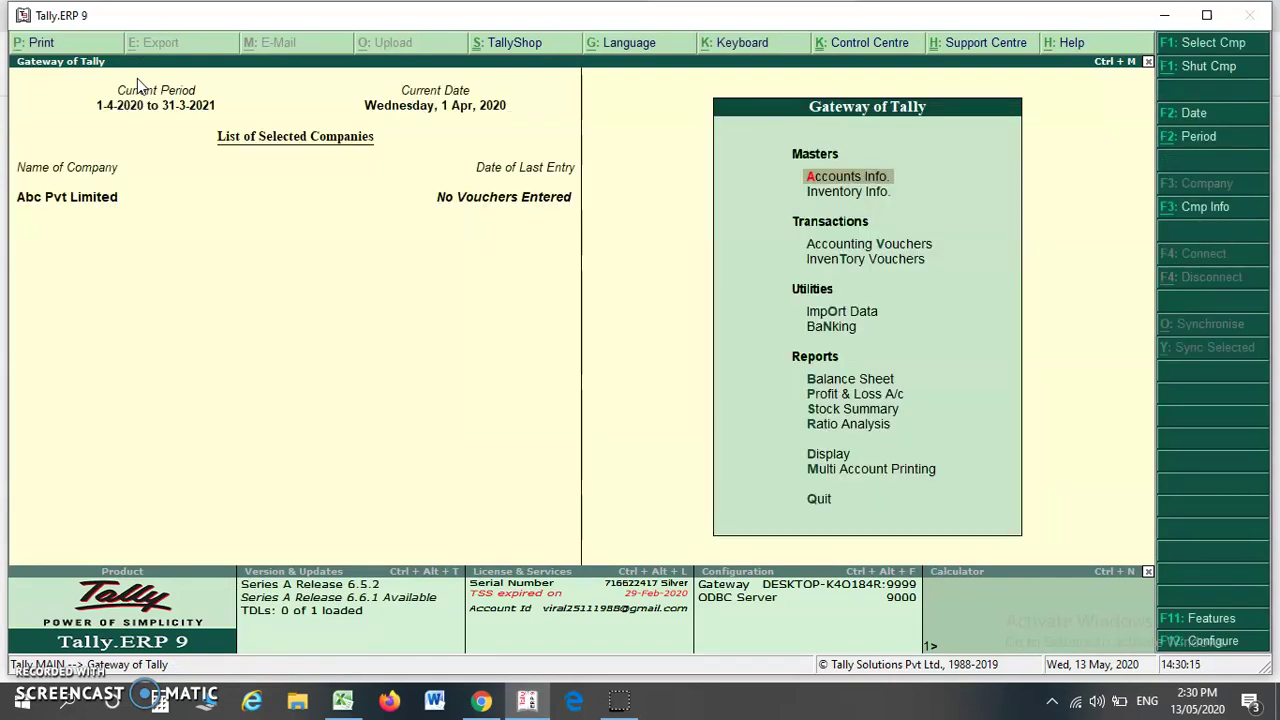
{"action": "key", "text": "Down"}
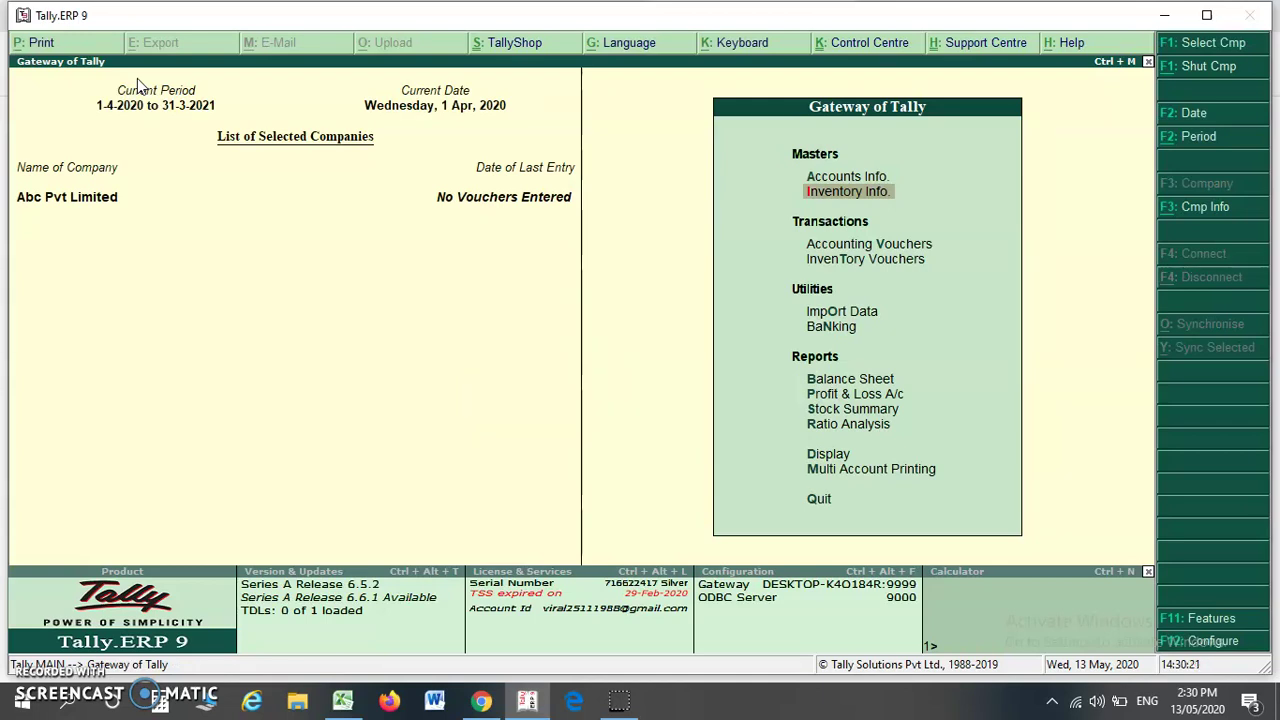
{"action": "key", "text": "Return"}
{"action": "key", "text": "Down"}
{"action": "key", "text": "Down"}
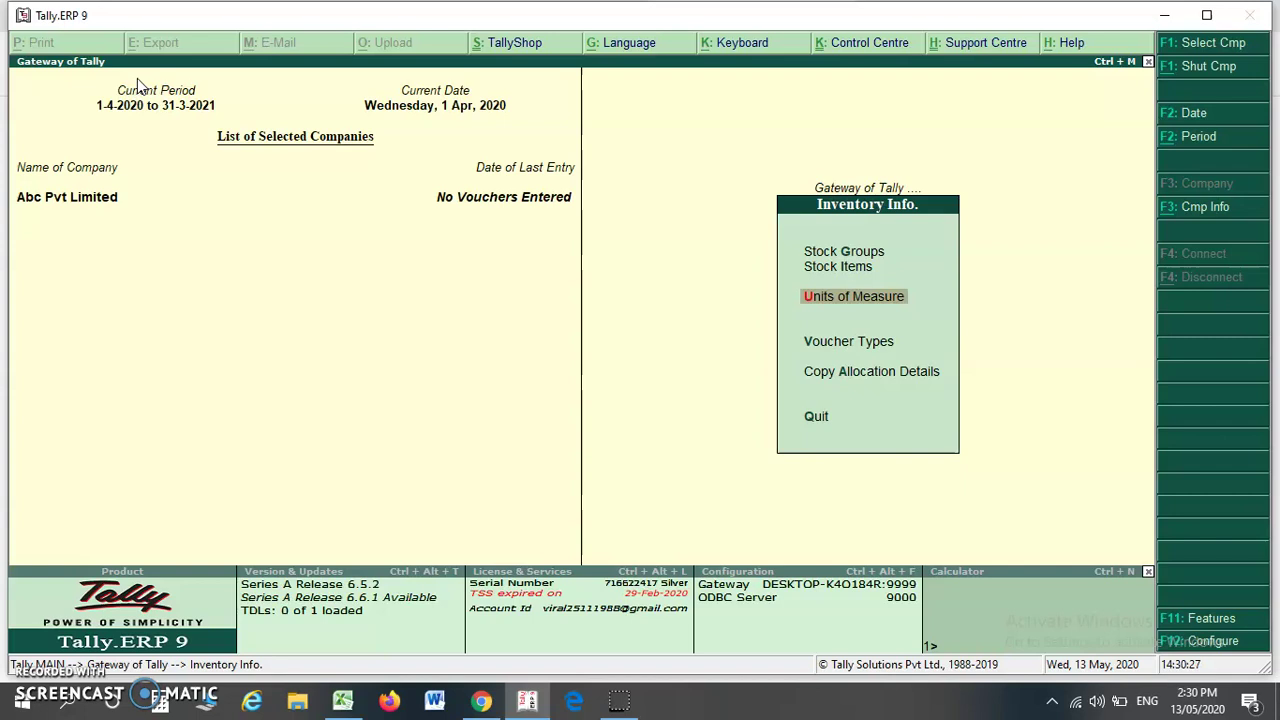
{"action": "key", "text": "Return"}
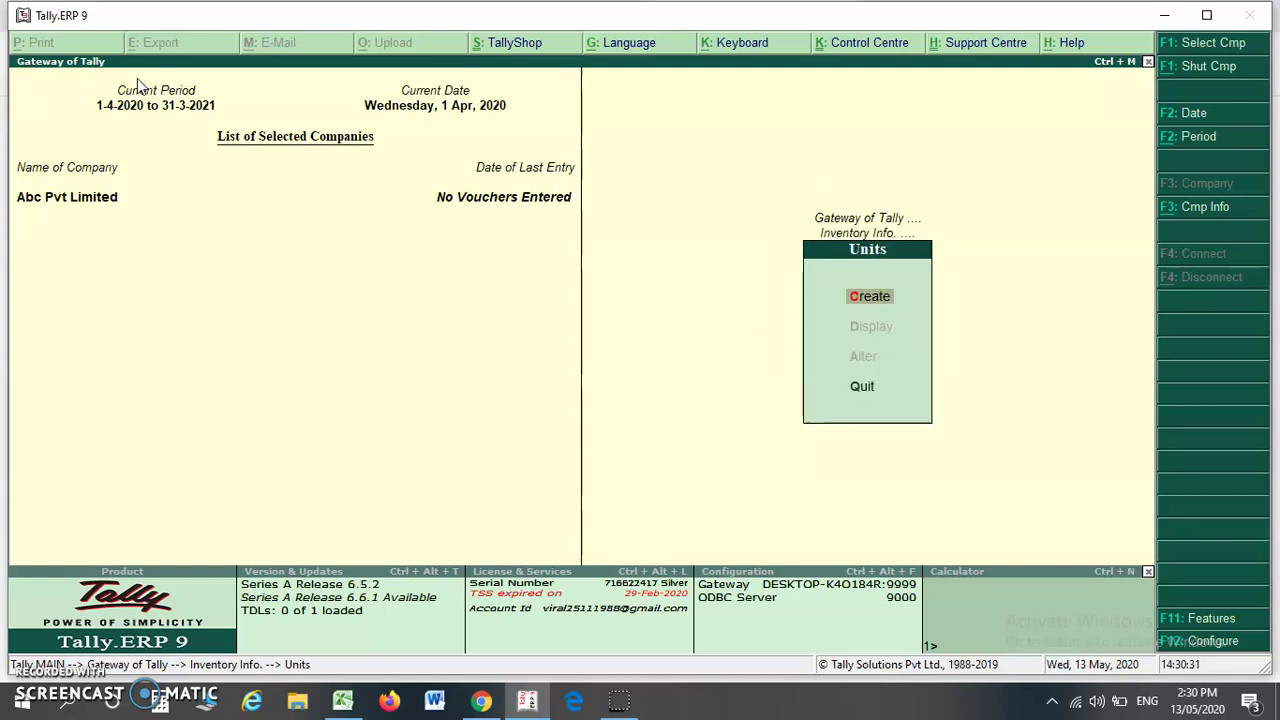
{"action": "key", "text": "Return"}
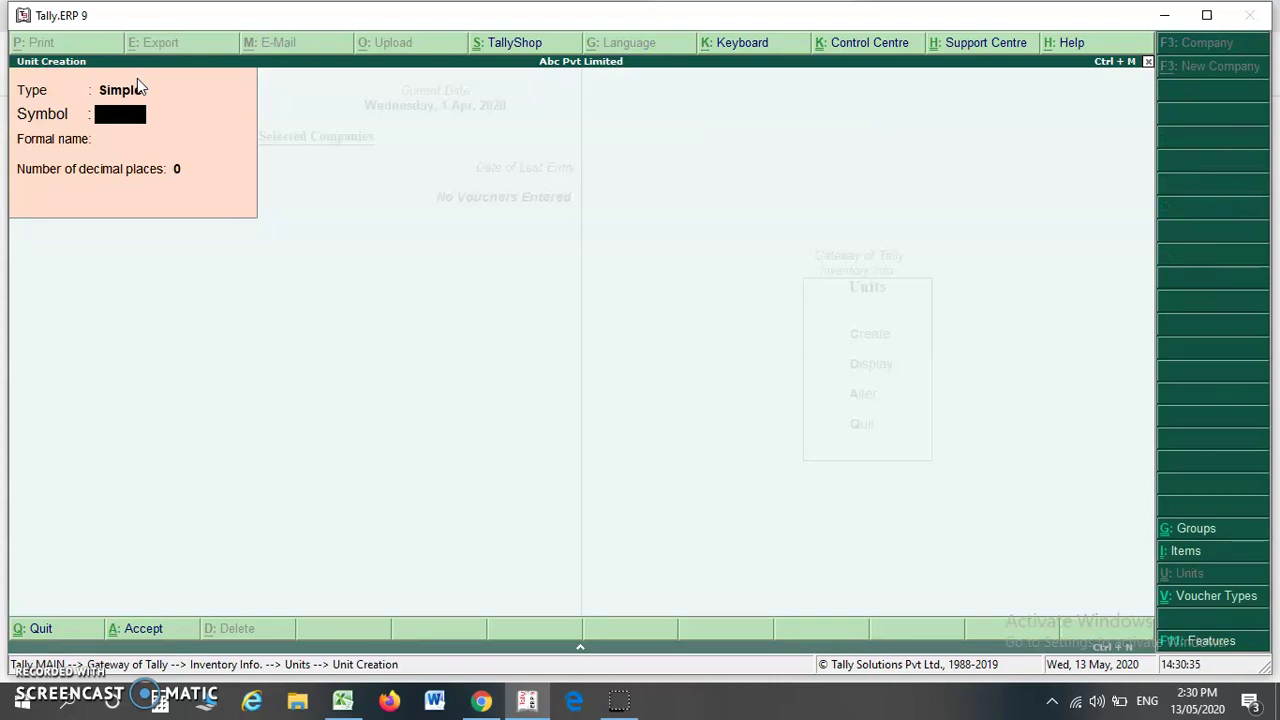
{"action": "type", "text": "KG"}
{"action": "key", "text": "Return"}
{"action": "type", "text": "Kilograms"}
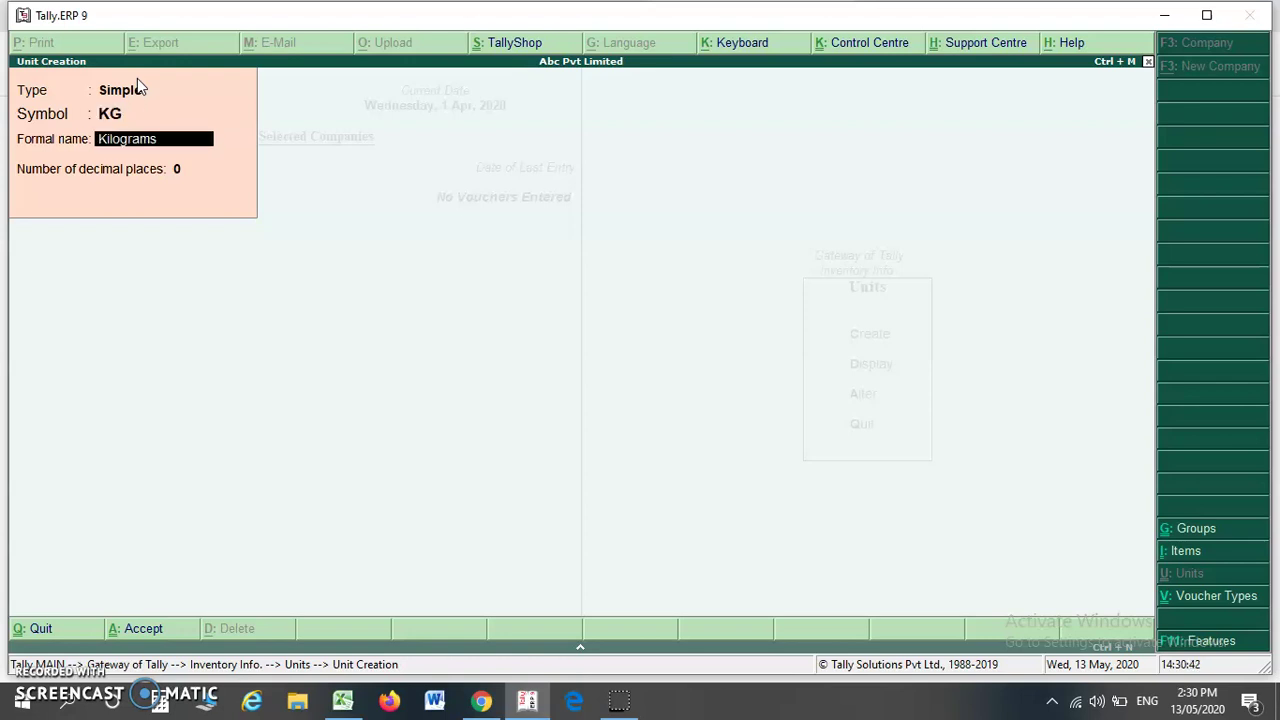
{"action": "key", "text": "Return"}
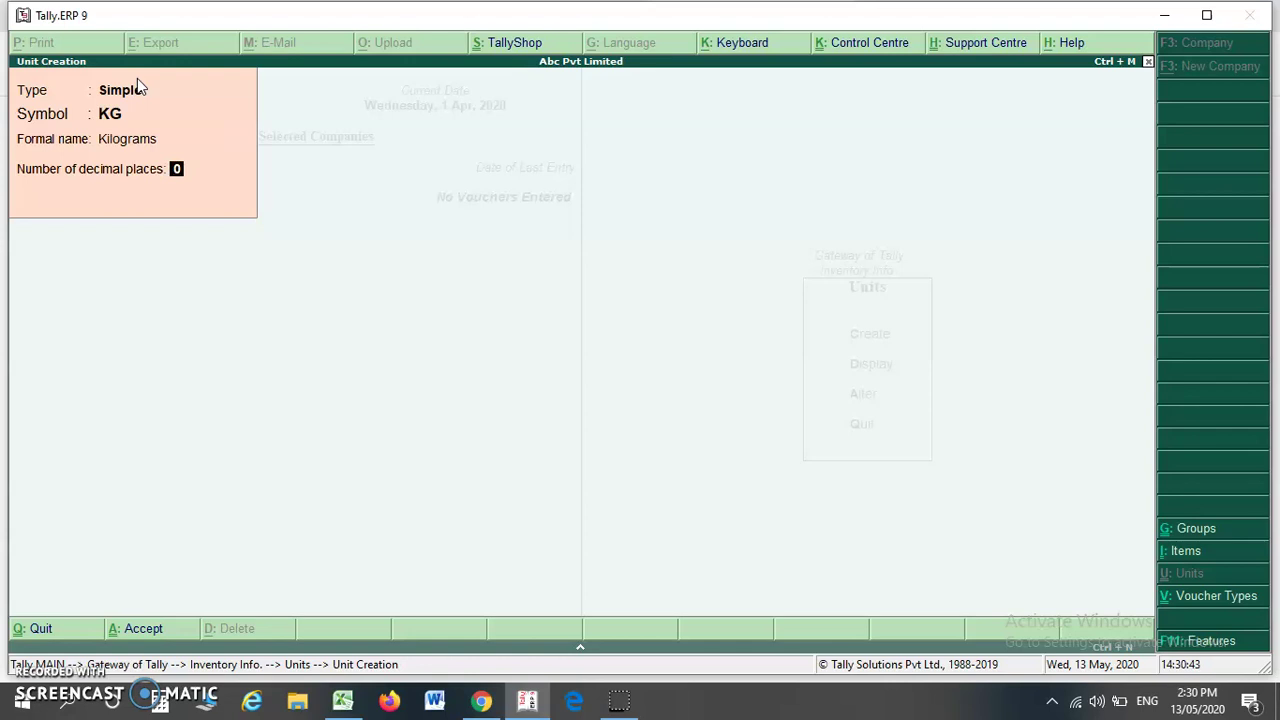
{"action": "type", "text": "3"}
{"action": "key", "text": "Return"}
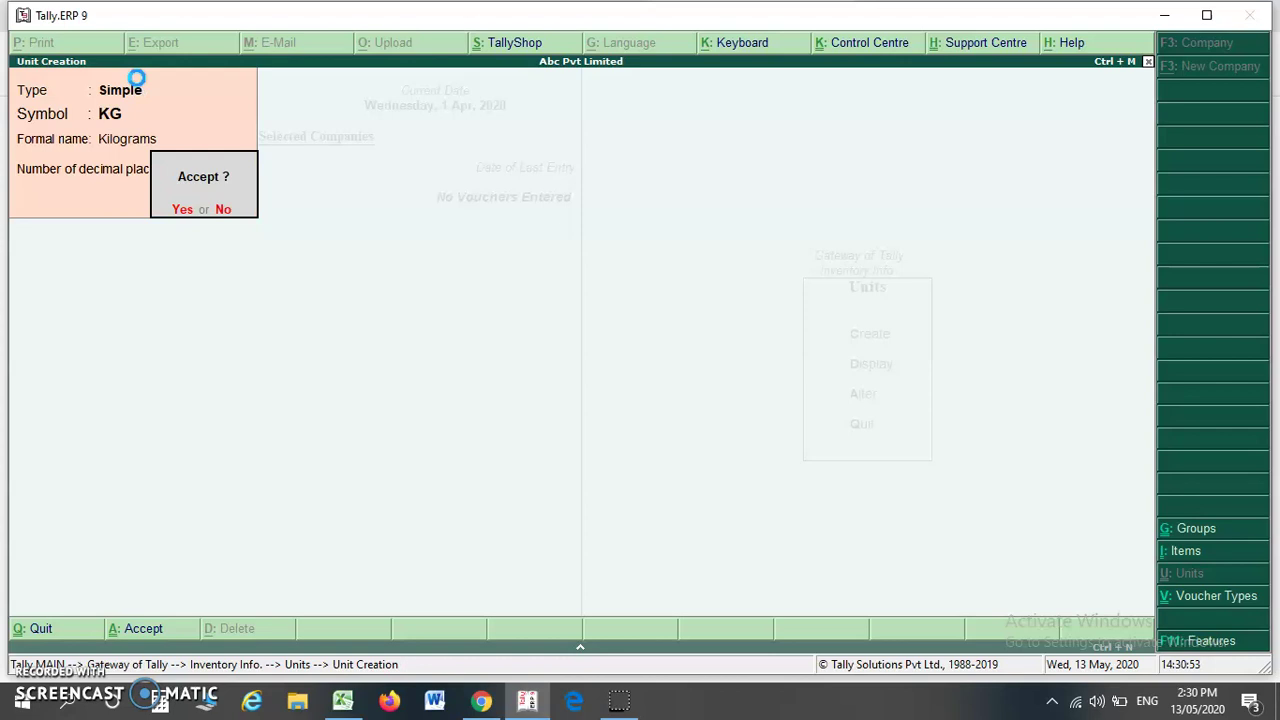
{"action": "key", "text": "Return"}
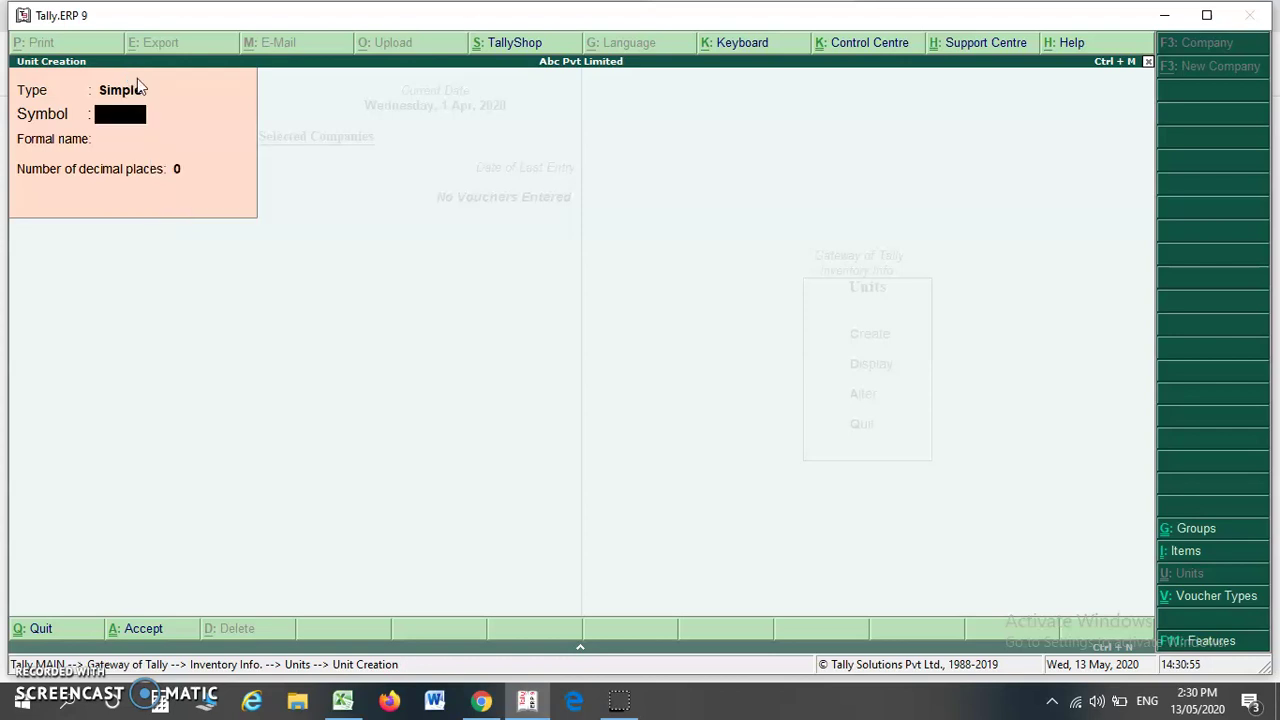
{"action": "key", "text": "Escape"}
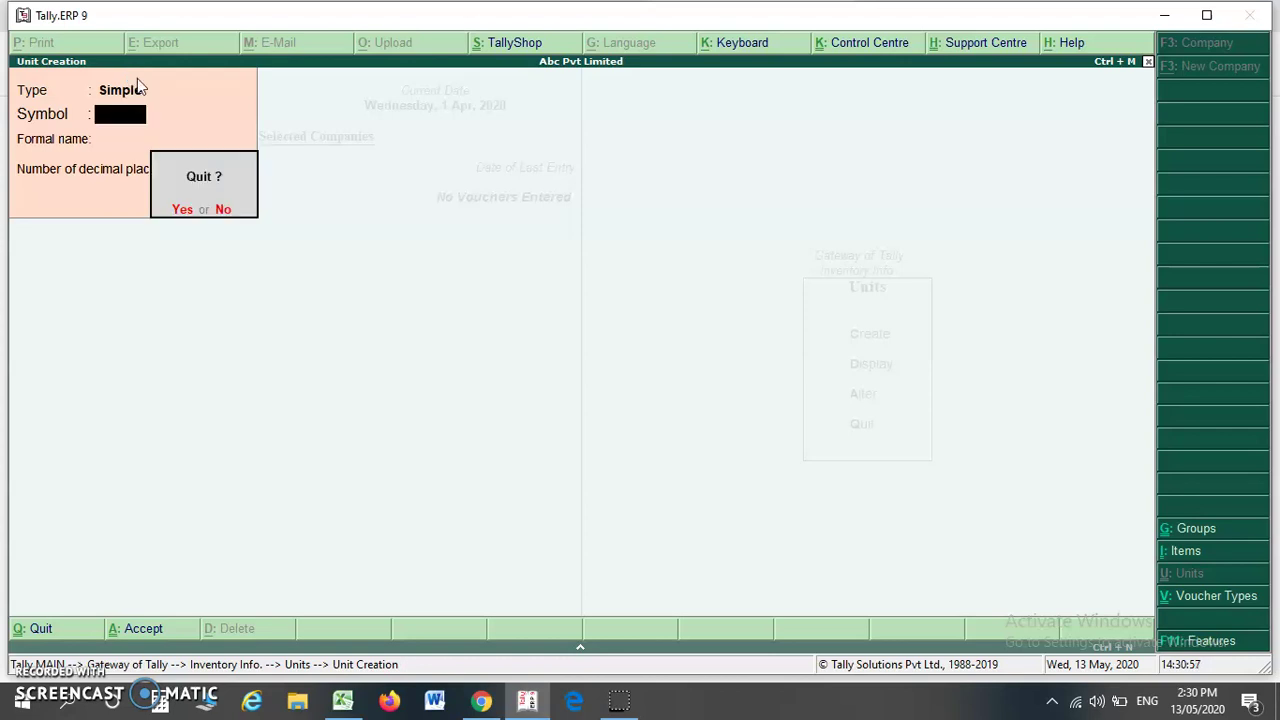
{"action": "key", "text": "Return"}
{"action": "key", "text": "Escape"}
{"action": "key", "text": "Escape"}
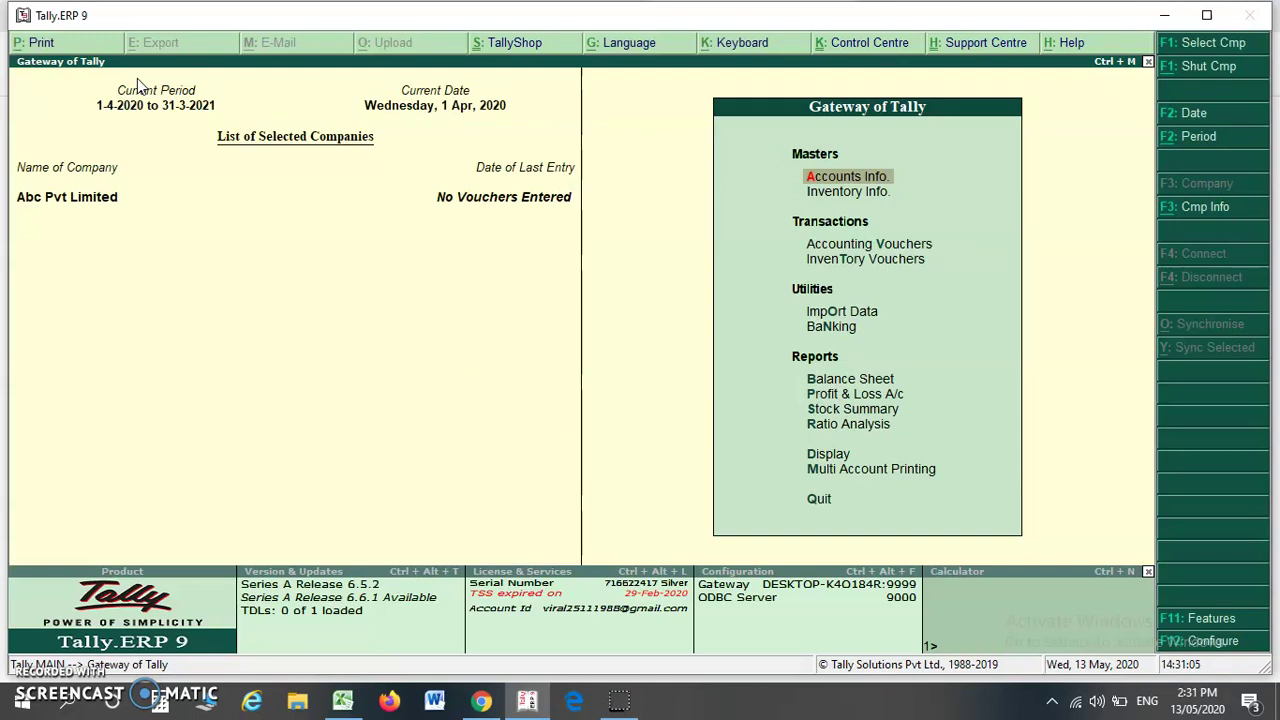
- Start a single stock item named SS Patta without alias, and keep default ledgers for invoicing at No
{"action": "key", "text": "Down"}
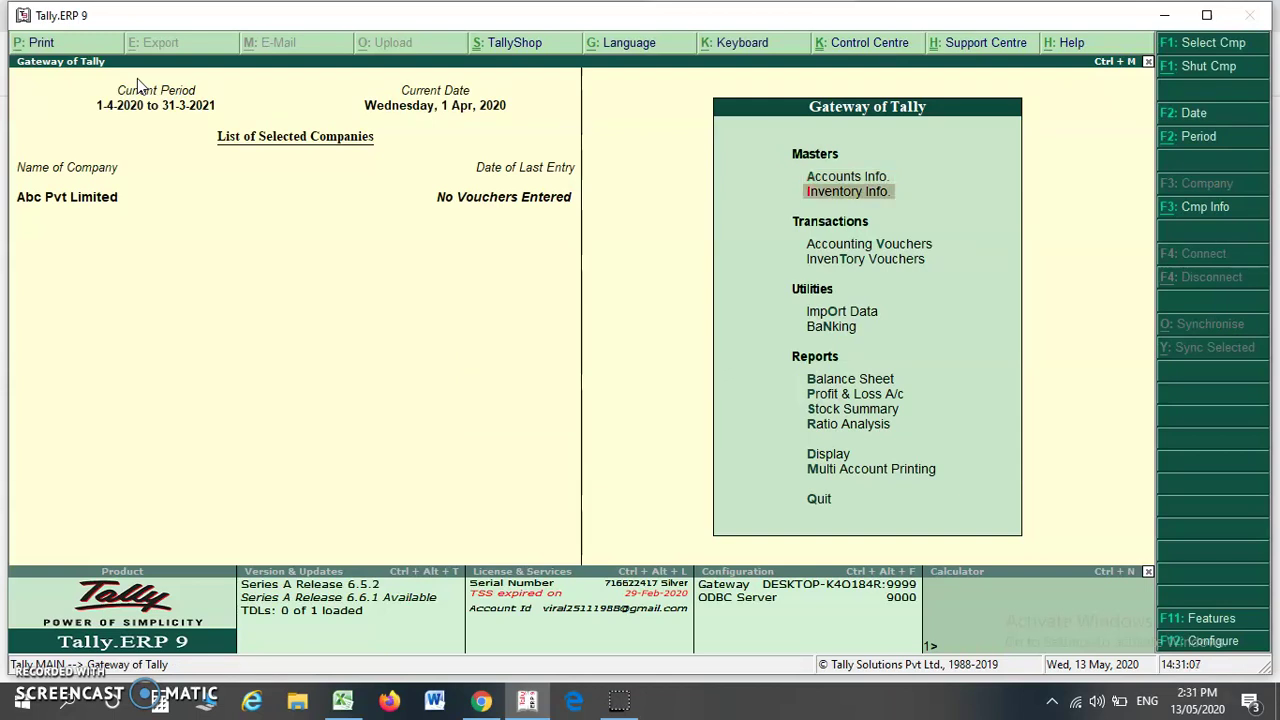
{"action": "key", "text": "Return"}
{"action": "key", "text": "Down"}
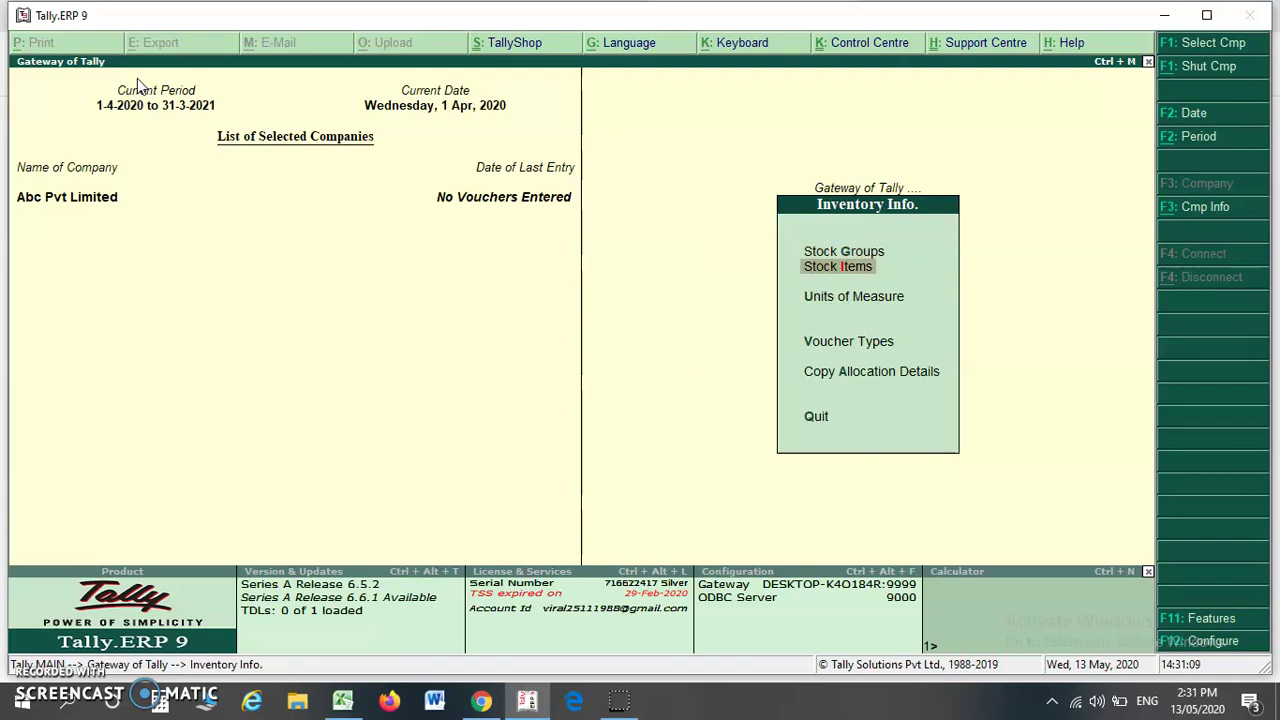
{"action": "key", "text": "Return"}
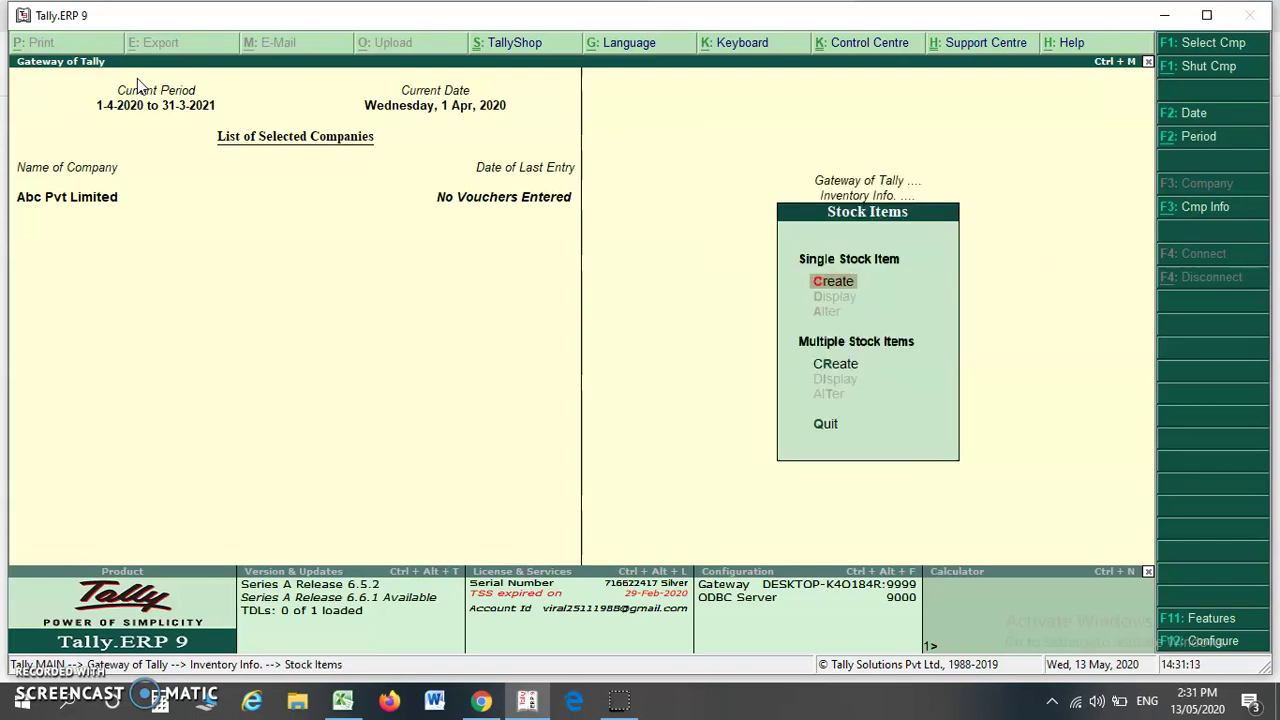
{"action": "key", "text": "Return"}
{"action": "type", "text": "SS Patta"}
{"action": "key", "text": "Return"}
{"action": "key", "text": "Return"}
{"action": "key", "text": "Return"}
{"action": "key", "text": "Return"}
- Place the SS Patta item under the Raw Material group and set its unit to KG
{"action": "key", "text": "Down"}
{"action": "key", "text": "Down"}
{"action": "key", "text": "Down"}
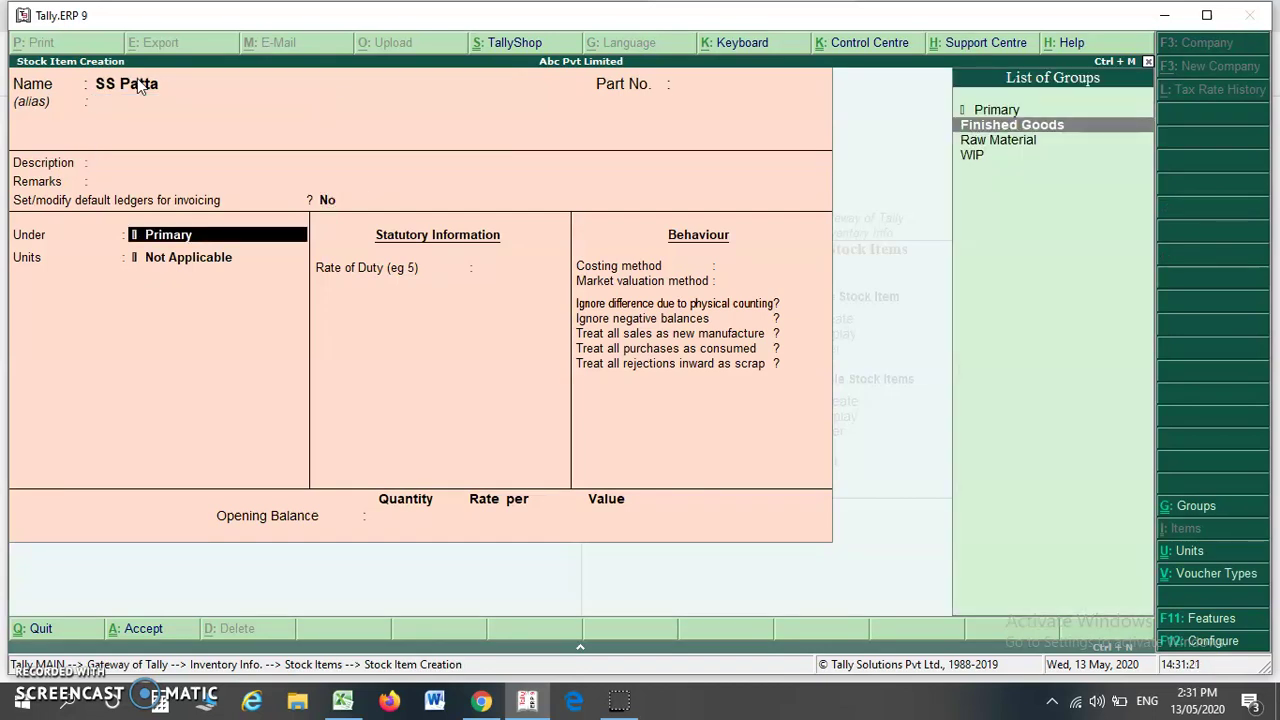
{"action": "key", "text": "Up"}
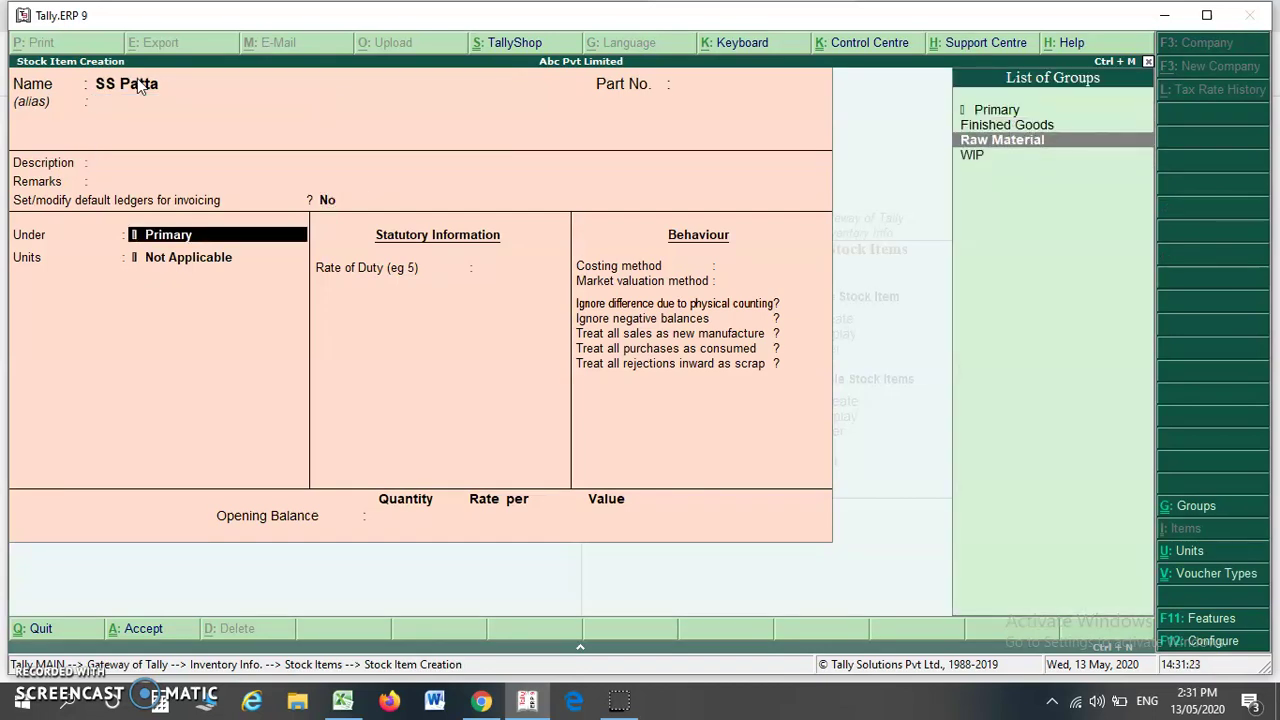
{"action": "key", "text": "Return"}
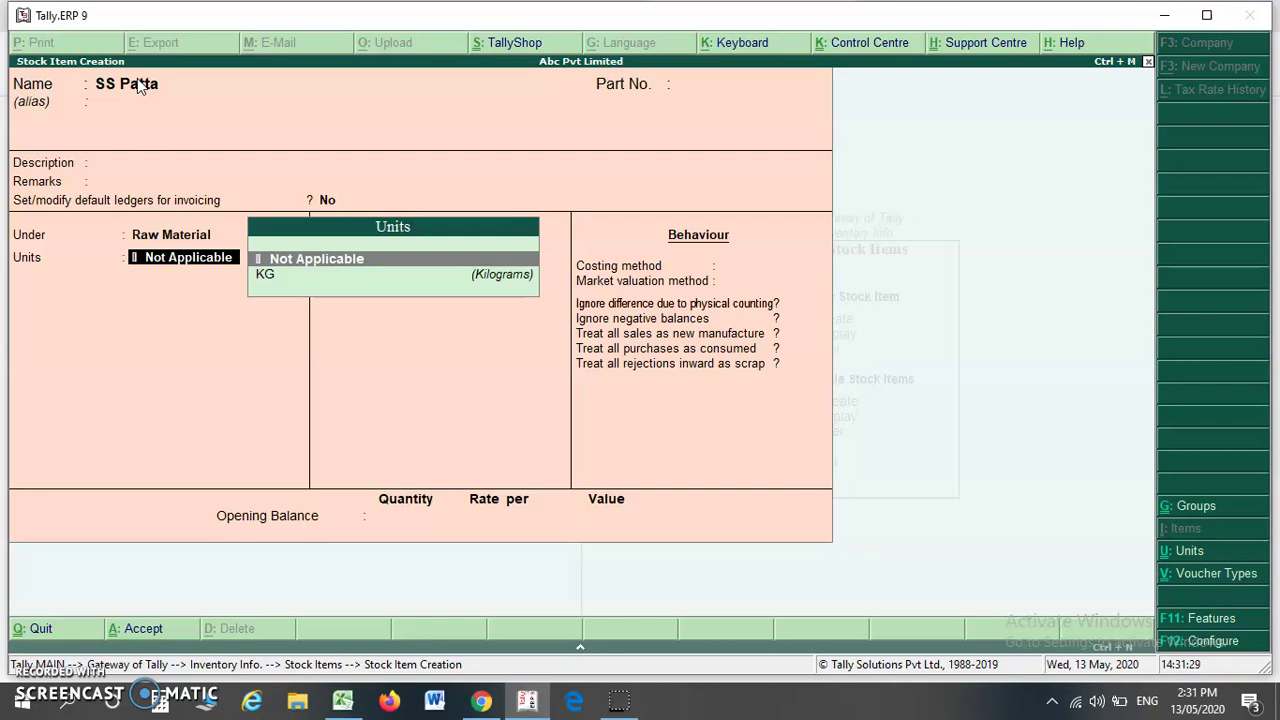
{"action": "key", "text": "Down"}
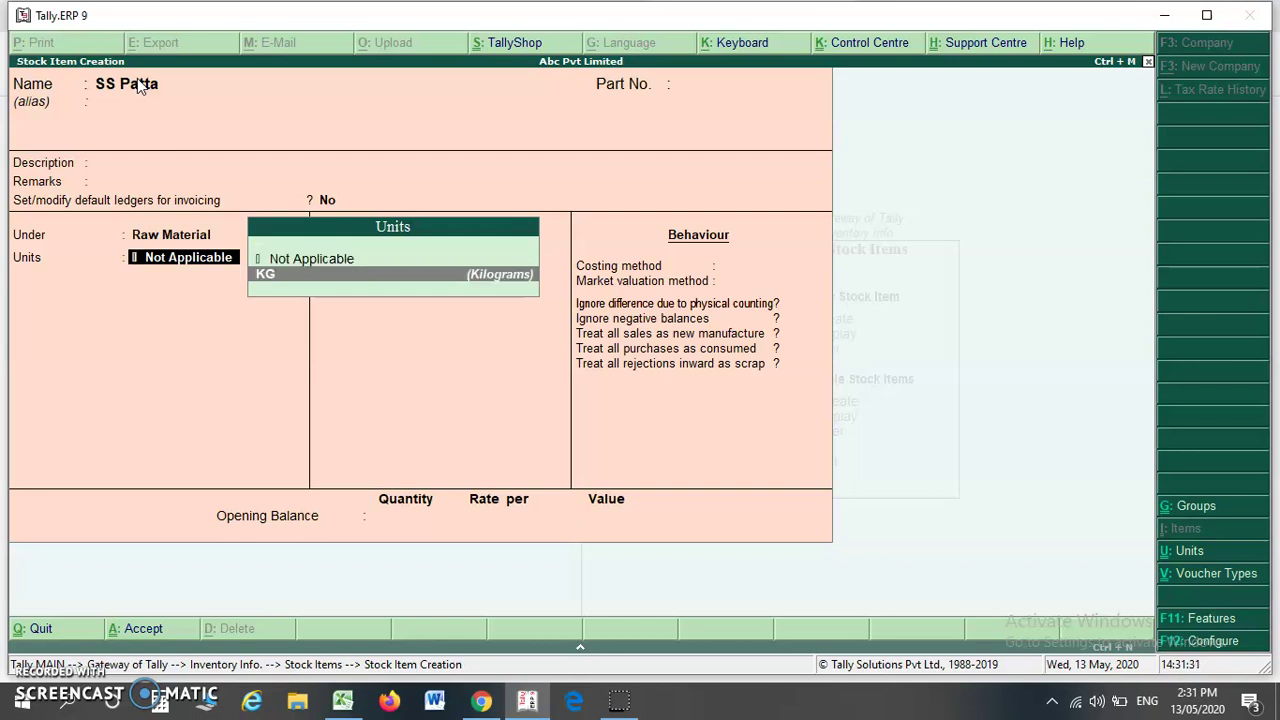
{"action": "key", "text": "Return"}
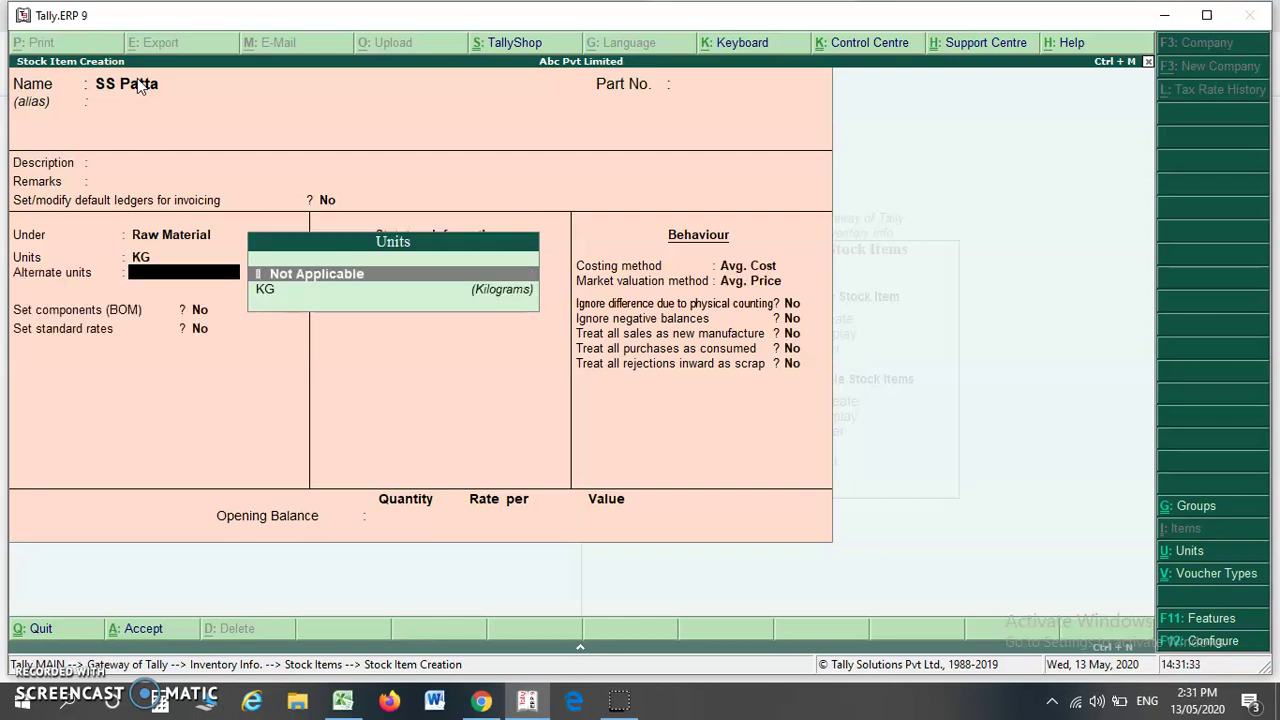
- Keep SS Patta's alternate units Not Applicable, components and standard rates at No, and the rate of duty at 0
{"action": "key", "text": "Return"}
{"action": "key", "text": "Return"}
{"action": "key", "text": "Return"}
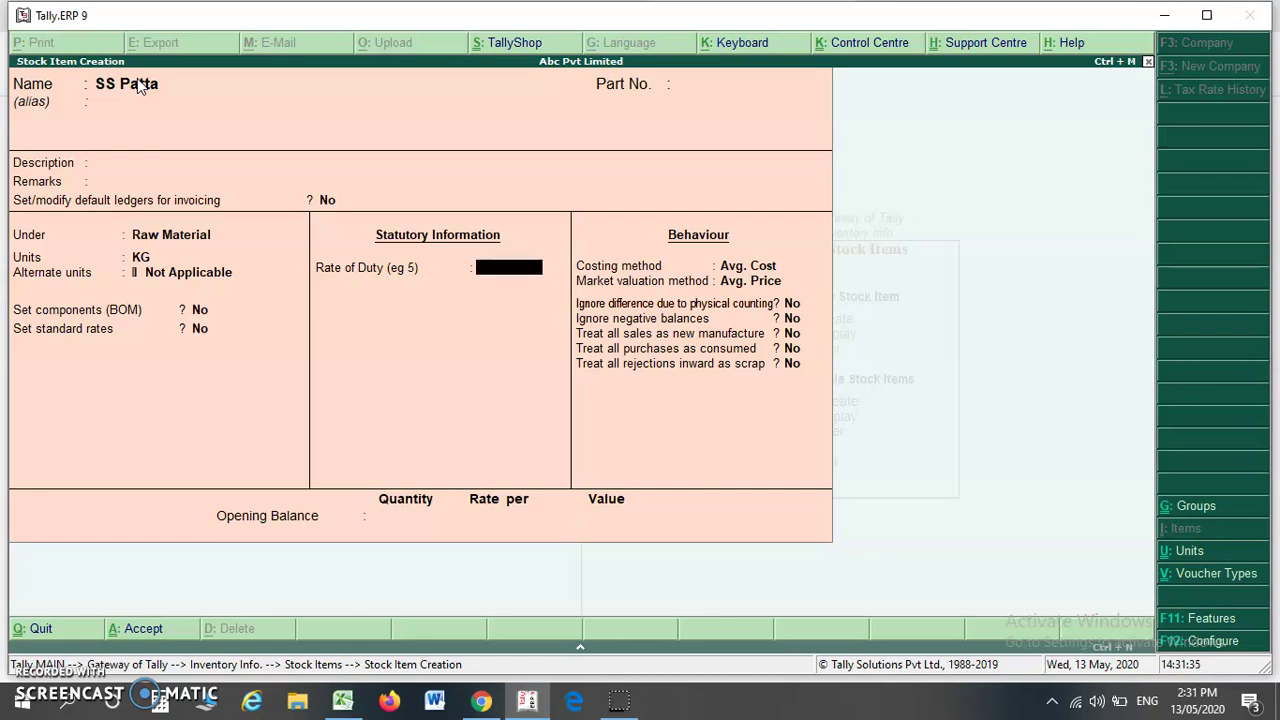
{"action": "key", "text": "Return"}
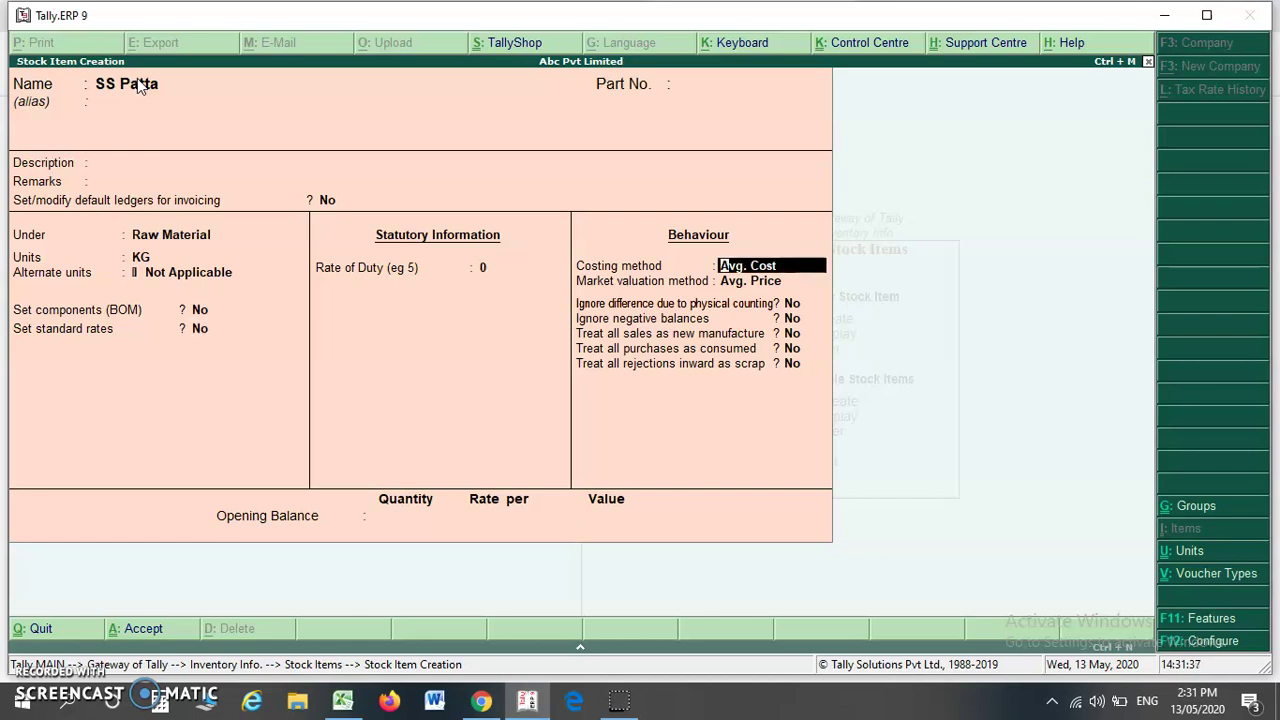
- Set the costing method of SS Patta to FIFO
{"action": "type", "text": "Fi"}
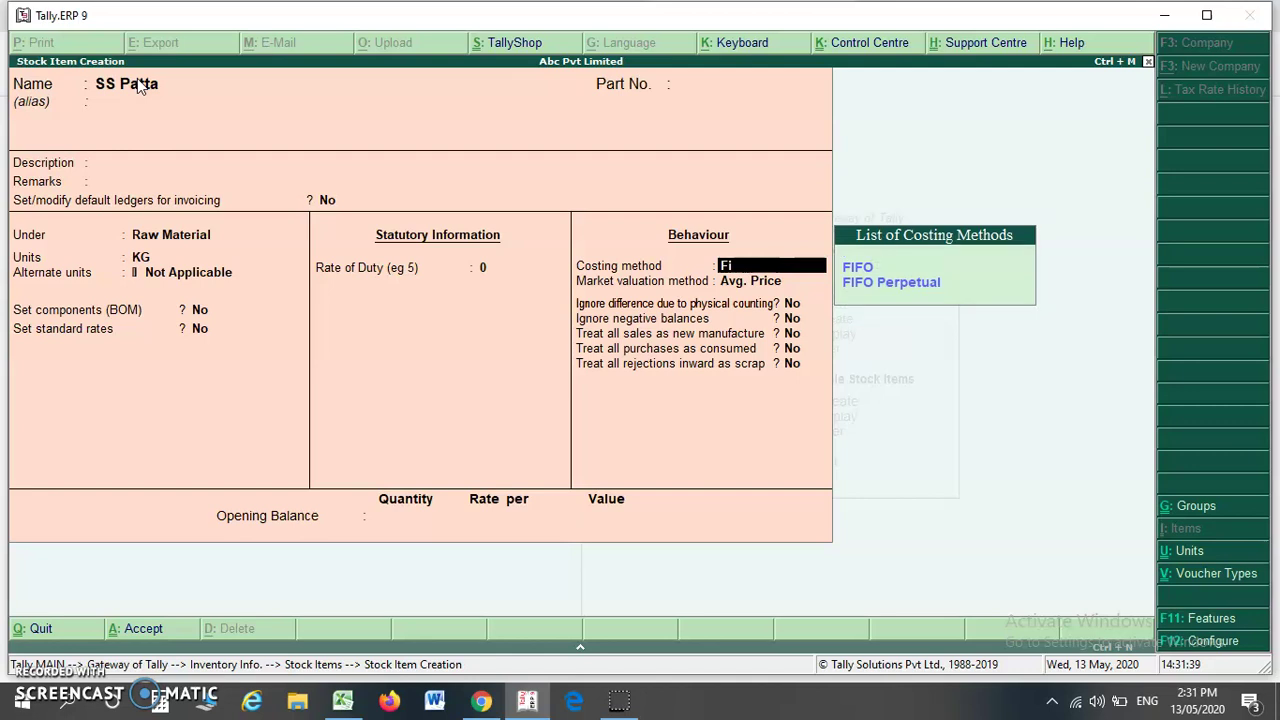
{"action": "key", "text": "BackSpace"}
{"action": "key", "text": "BackSpace"}
{"action": "key", "text": "Down"}
{"action": "key", "text": "Down"}
{"action": "key", "text": "Down"}
{"action": "key", "text": "Up"}
{"action": "key", "text": "Up"}
{"action": "key", "text": "Up"}
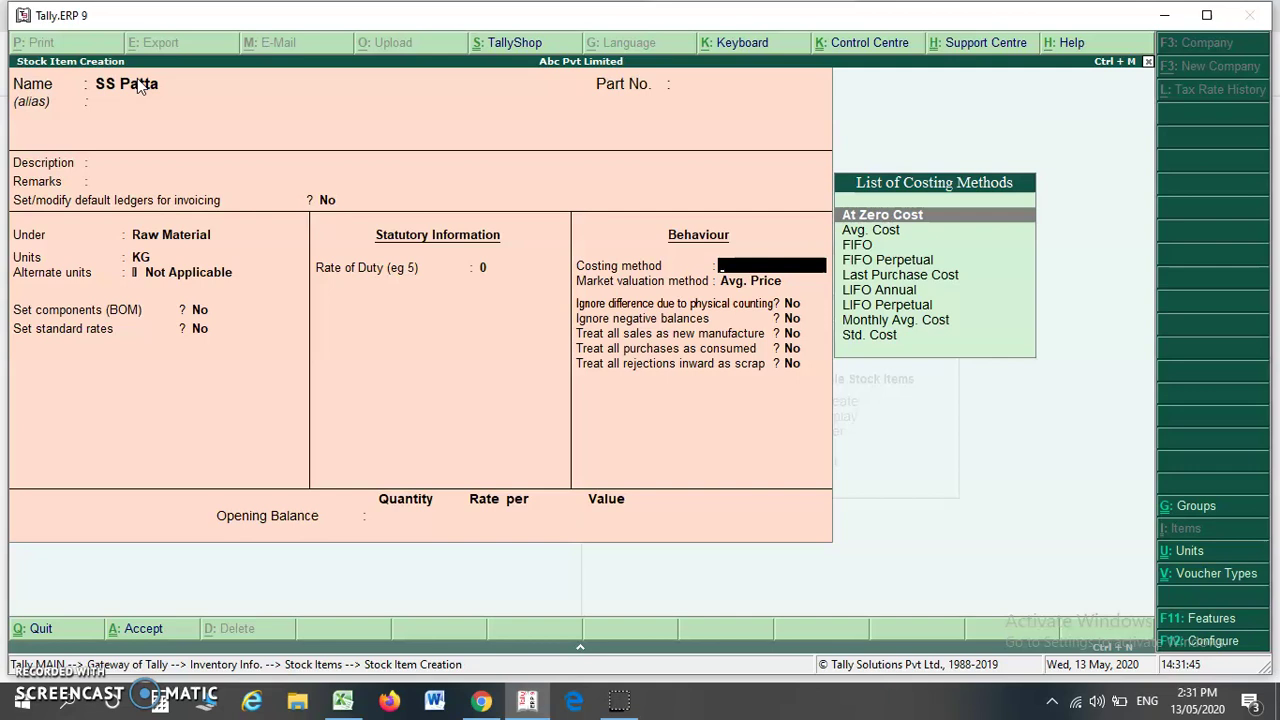
{"action": "key", "text": "Down"}
{"action": "key", "text": "Down"}
{"action": "key", "text": "Down"}
{"action": "key", "text": "Up"}
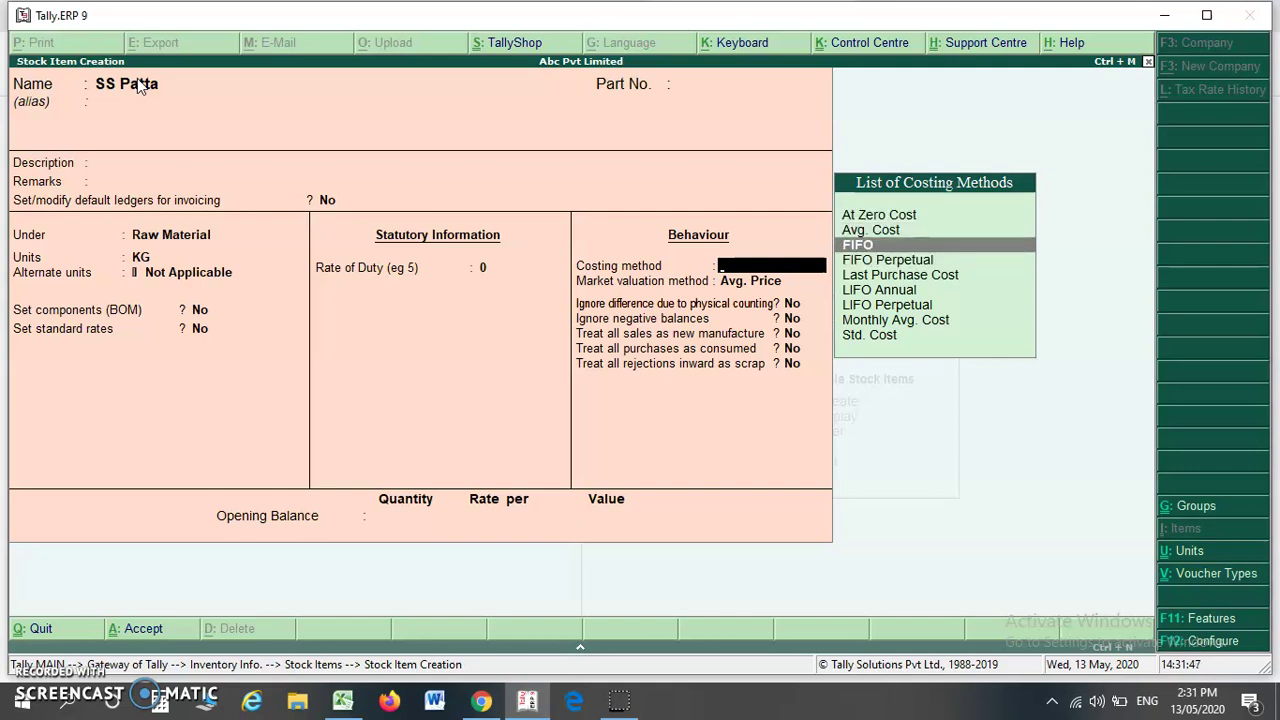
{"action": "key", "text": "Return"}
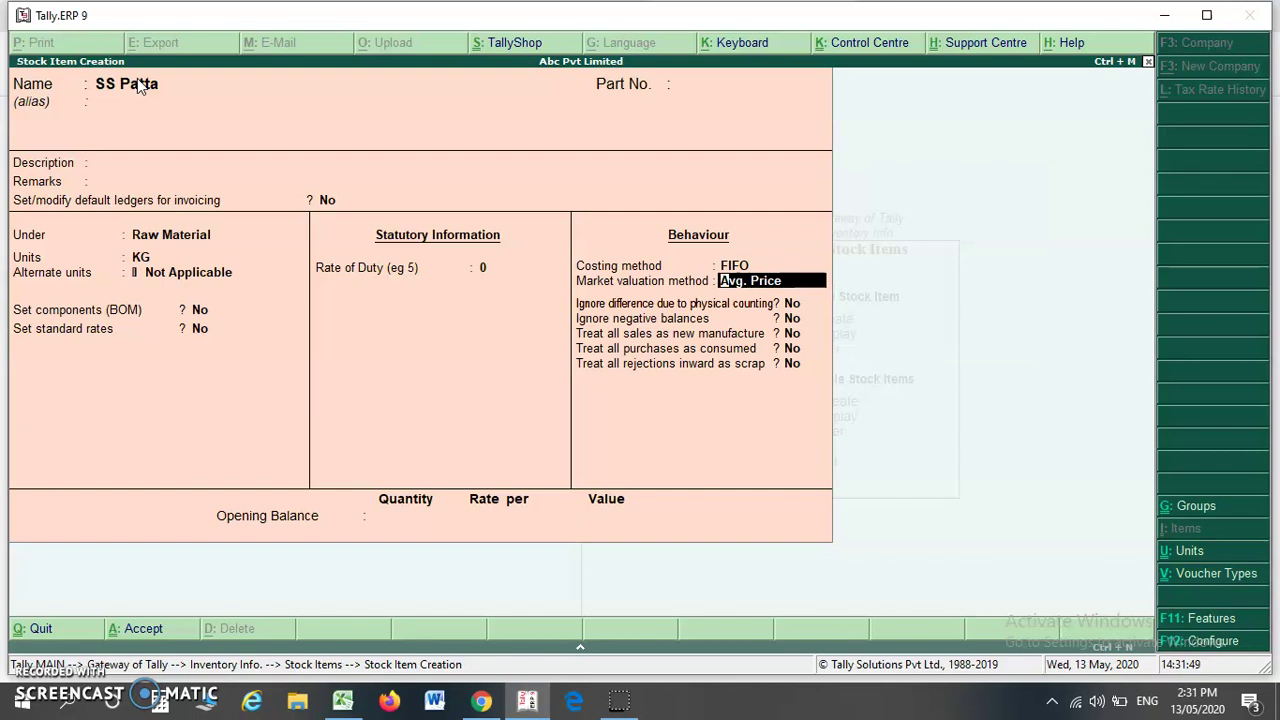
- Review the market valuation methods for SS Patta and choose Avg. Price
{"action": "key", "text": "BackSpace"}
{"action": "key", "text": "Down"}
{"action": "key", "text": "Down"}
{"action": "key", "text": "Down"}
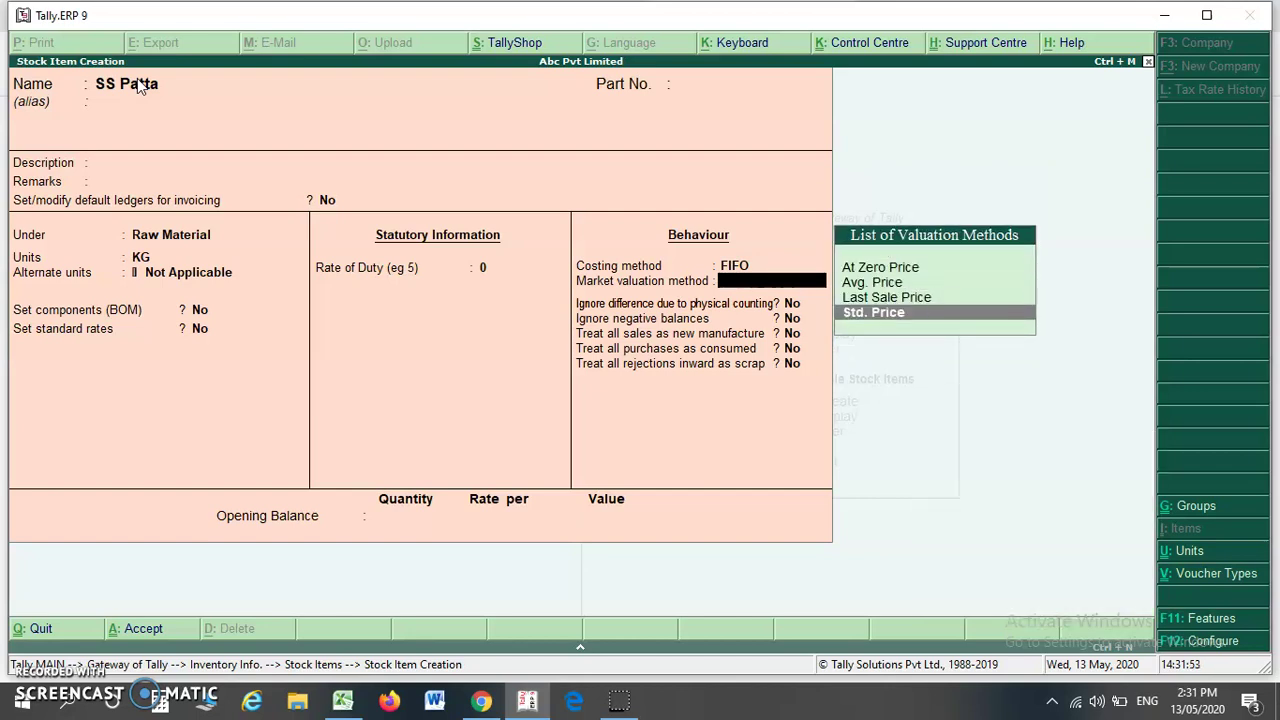
{"action": "key", "text": "Up"}
{"action": "key", "text": "Up"}
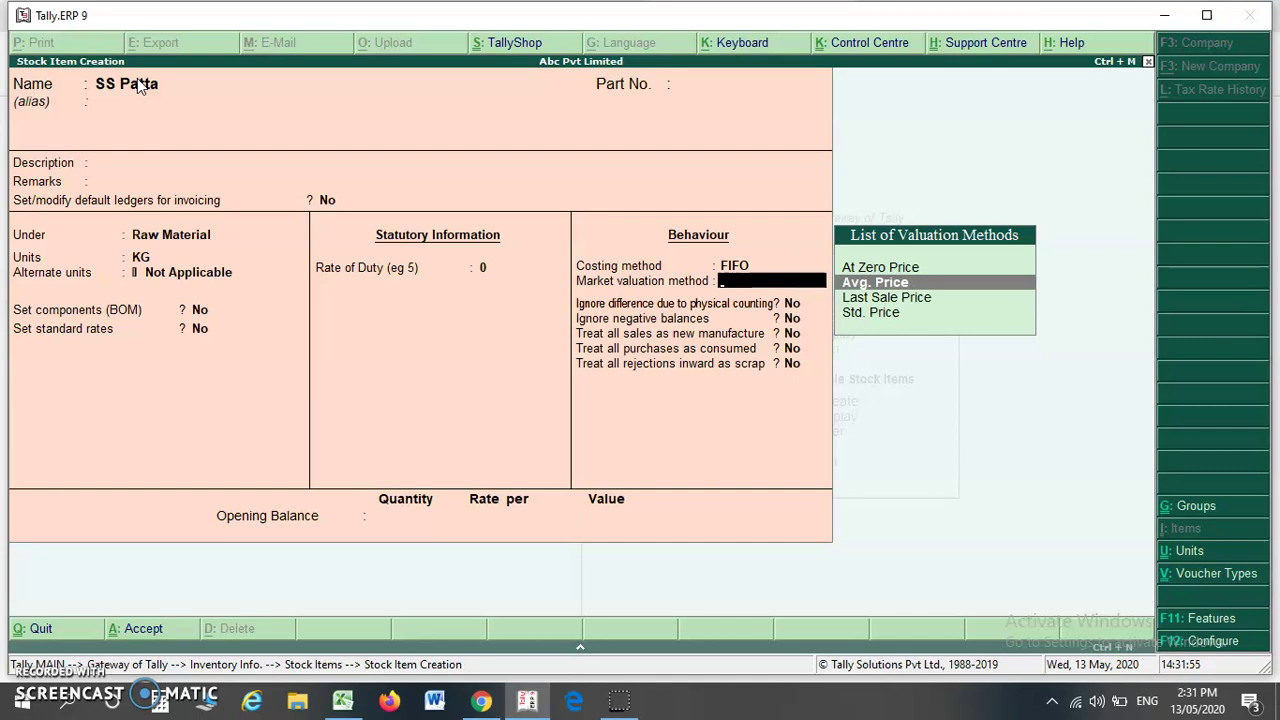
{"action": "key", "text": "Return"}
- Keep SS Patta's remaining behaviour options at No, leave the opening balance empty, and save the stock item
{"action": "key", "text": "Return"}
{"action": "key", "text": "Return"}
{"action": "key", "text": "Return"}
{"action": "key", "text": "Return"}
{"action": "key", "text": "Return"}
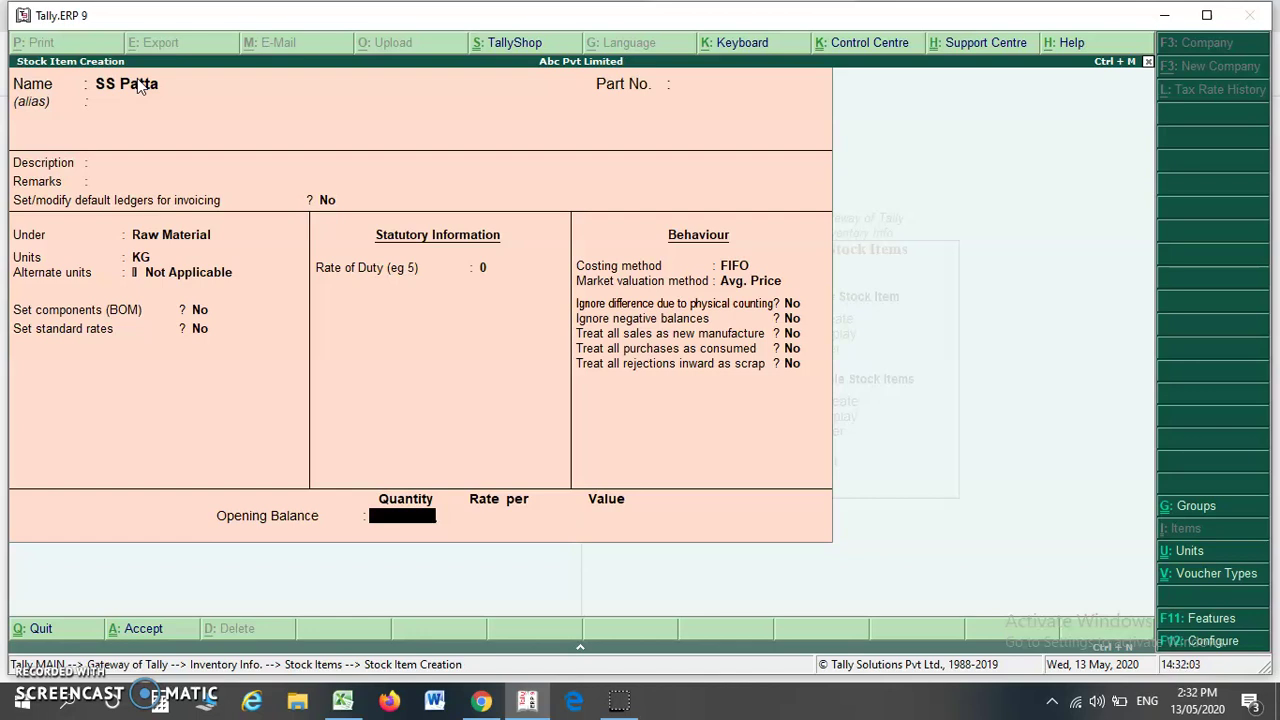
{"action": "key", "text": "Return"}
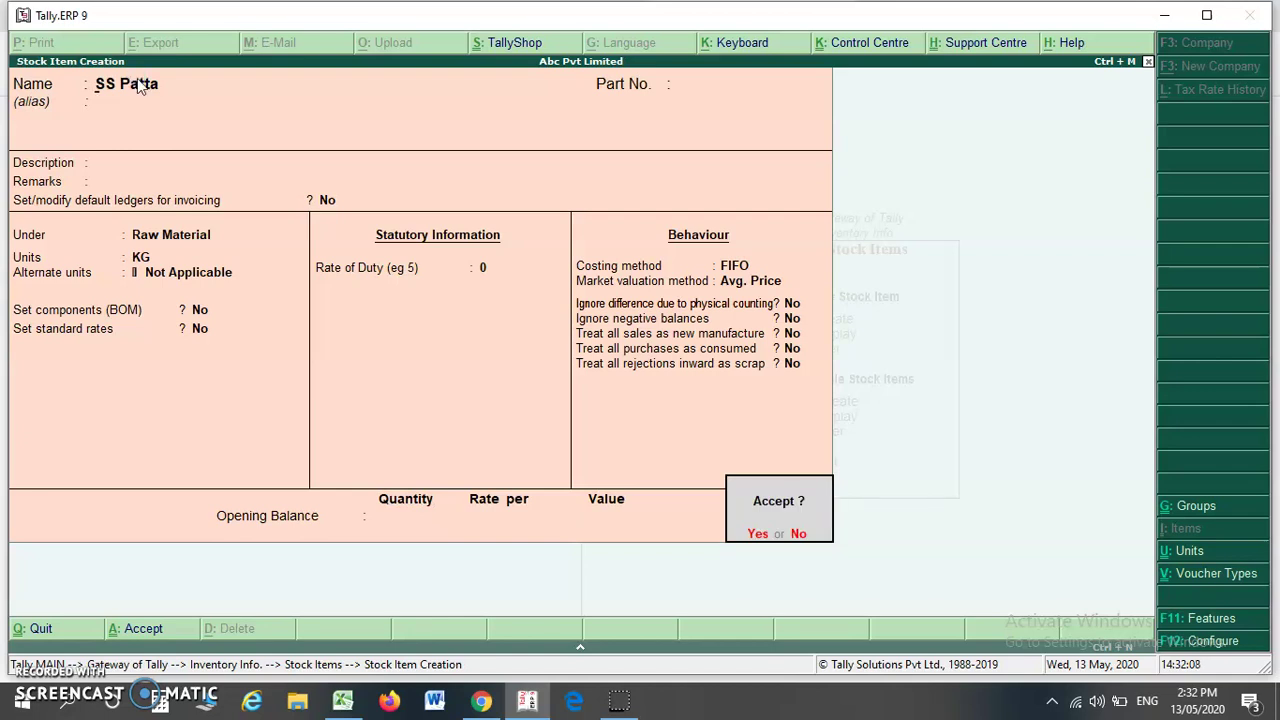
{"action": "key", "text": "Return"}
{"action": "key", "text": "Escape"}
- Start a multiple stock item creation for All Items
{"action": "key", "text": "Return"}
{"action": "key", "text": "Down"}
{"action": "key", "text": "Down"}
{"action": "key", "text": "Down"}
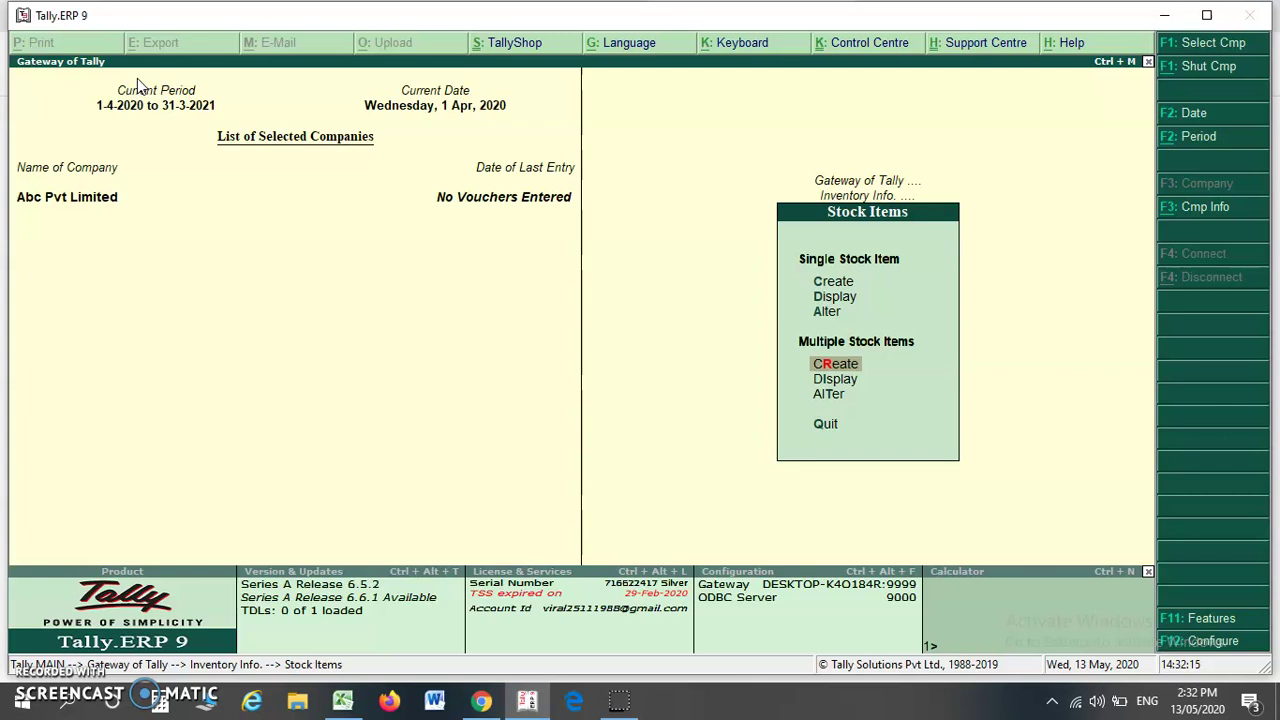
{"action": "key", "text": "Return"}
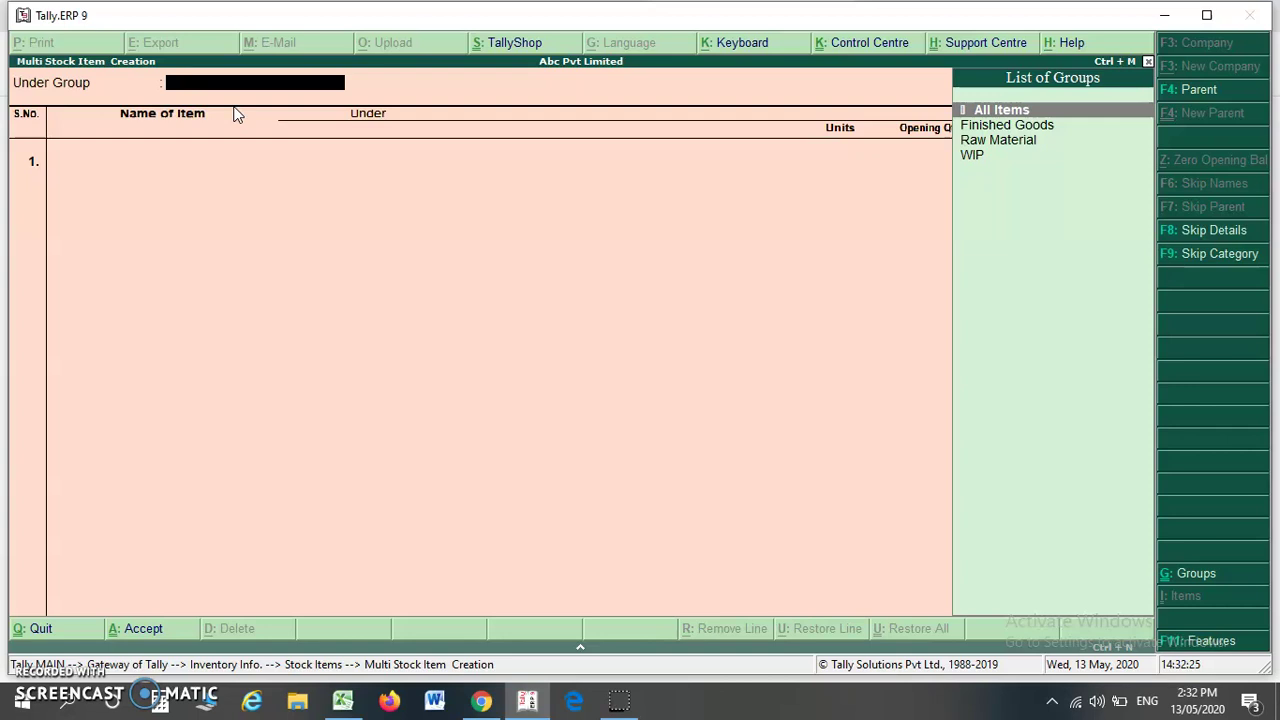
{"action": "key", "text": "Return"}
- Add the stock item SS Circle under WIP with unit KG and no opening quantity
{"action": "type", "text": "S"}
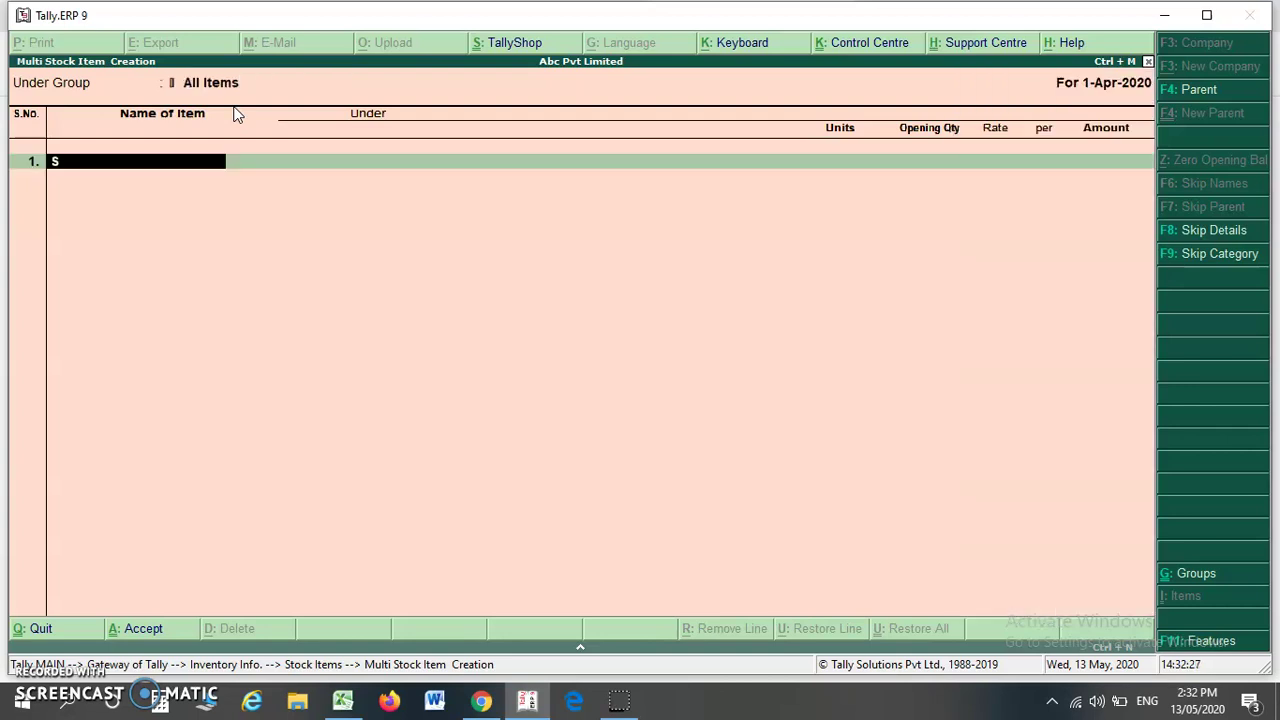
{"action": "type", "text": "S Circle"}
{"action": "key", "text": "Return"}
{"action": "key", "text": "Down"}
{"action": "key", "text": "Down"}
{"action": "key", "text": "Up"}
{"action": "key", "text": "Up"}
{"action": "key", "text": "Down"}
{"action": "key", "text": "Down"}
{"action": "key", "text": "Down"}
{"action": "key", "text": "Up"}
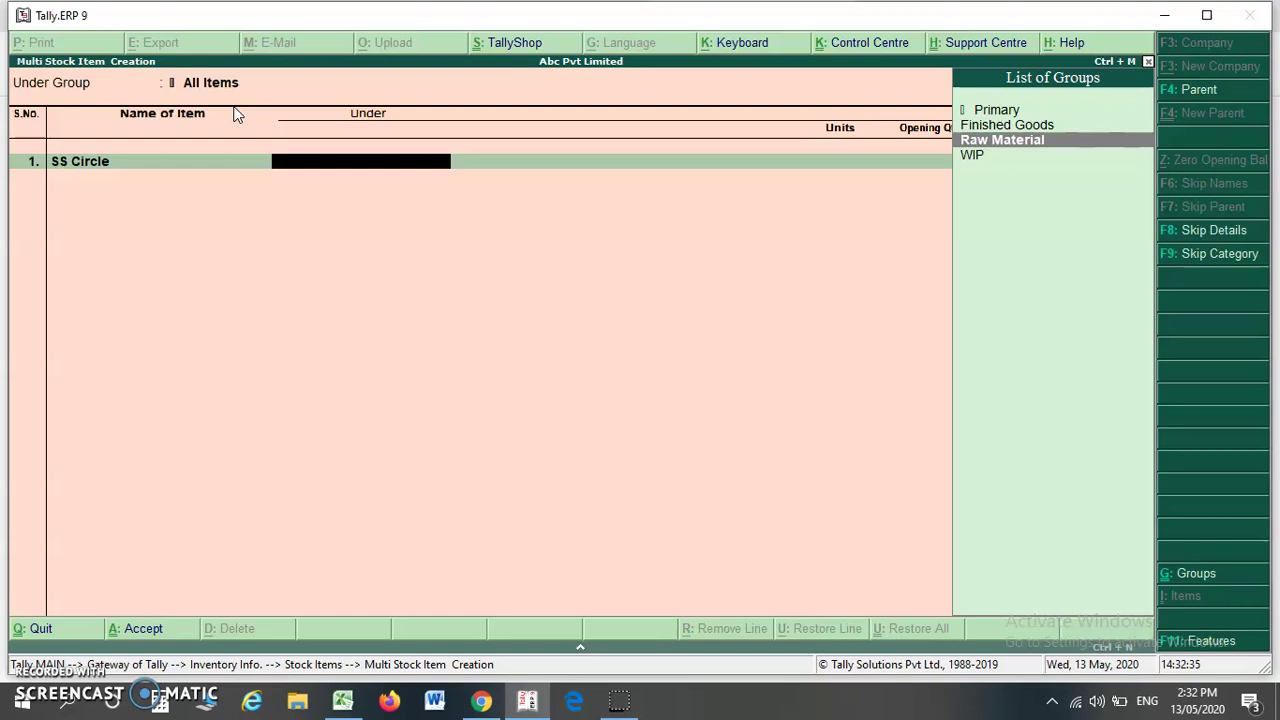
{"action": "key", "text": "Down"}
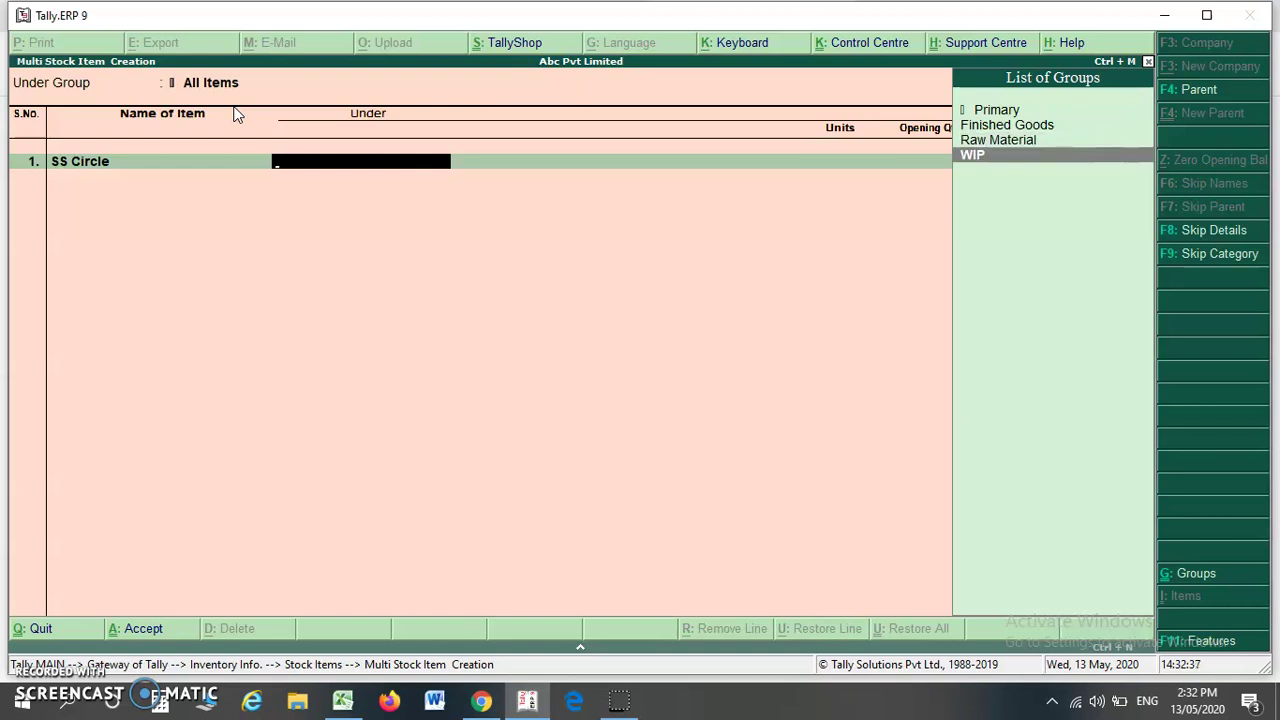
{"action": "key", "text": "Return"}
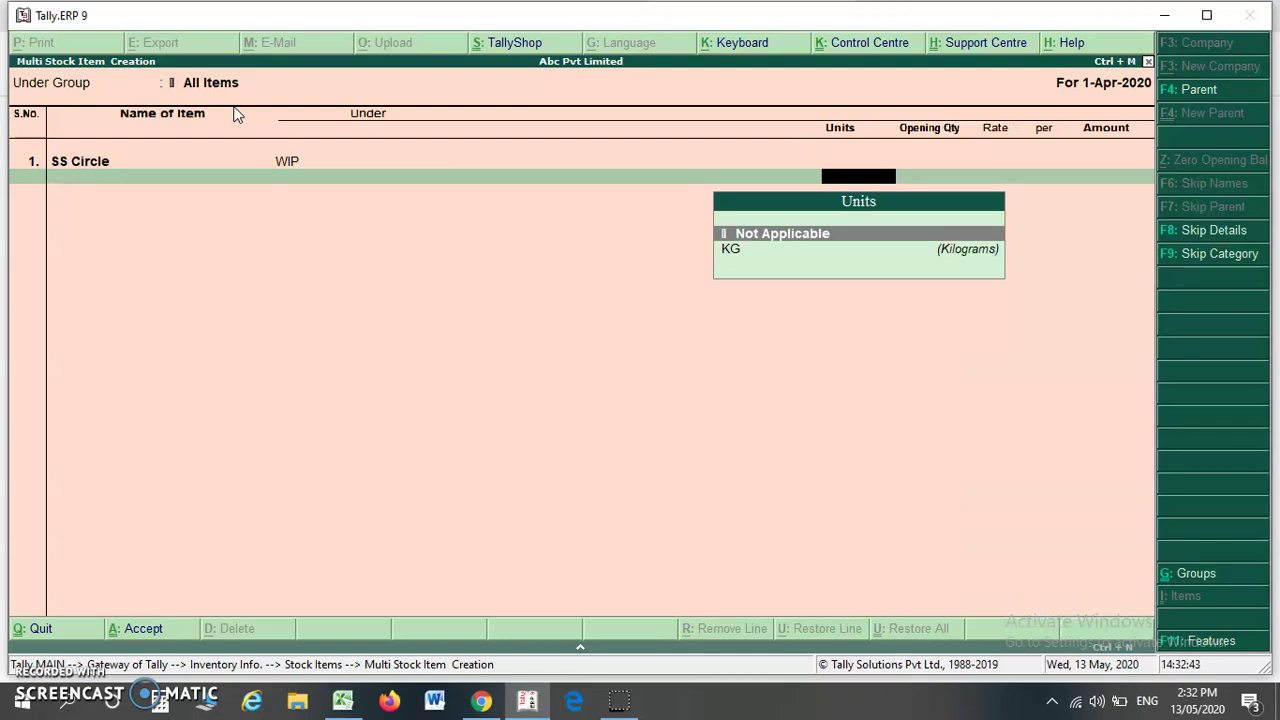
{"action": "key", "text": "Down"}
{"action": "key", "text": "Return"}
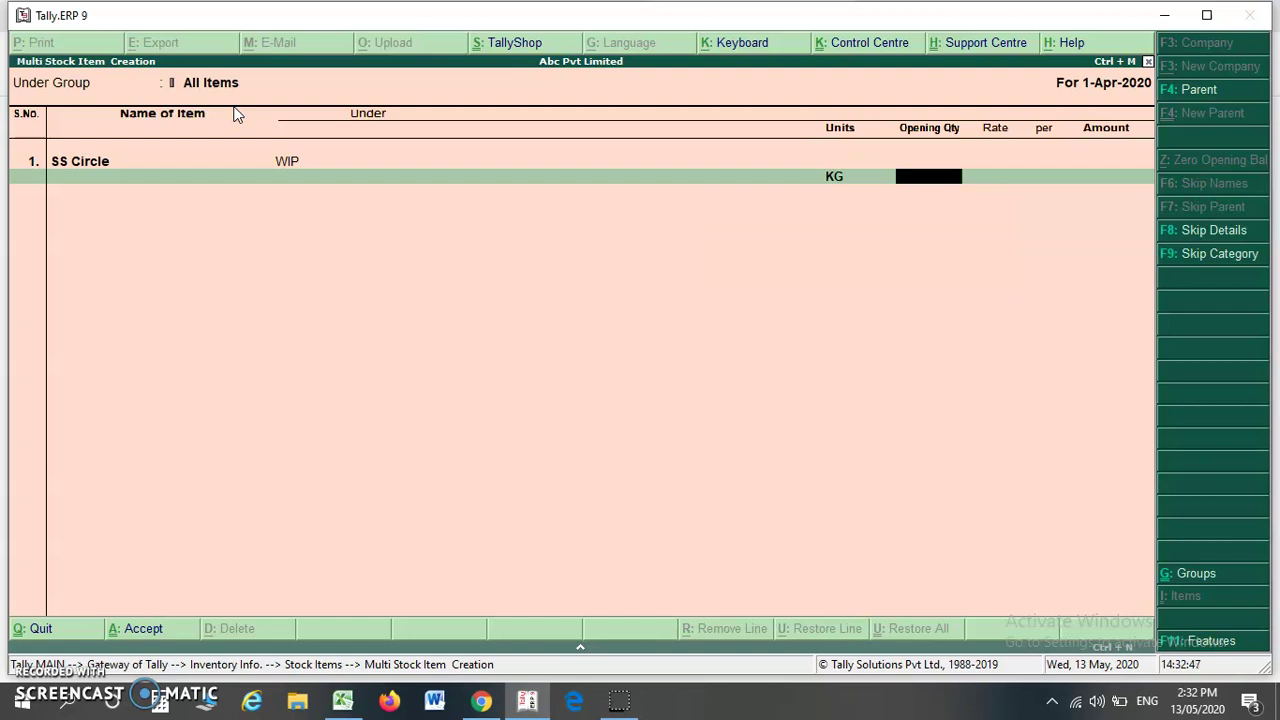
{"action": "key", "text": "Return"}
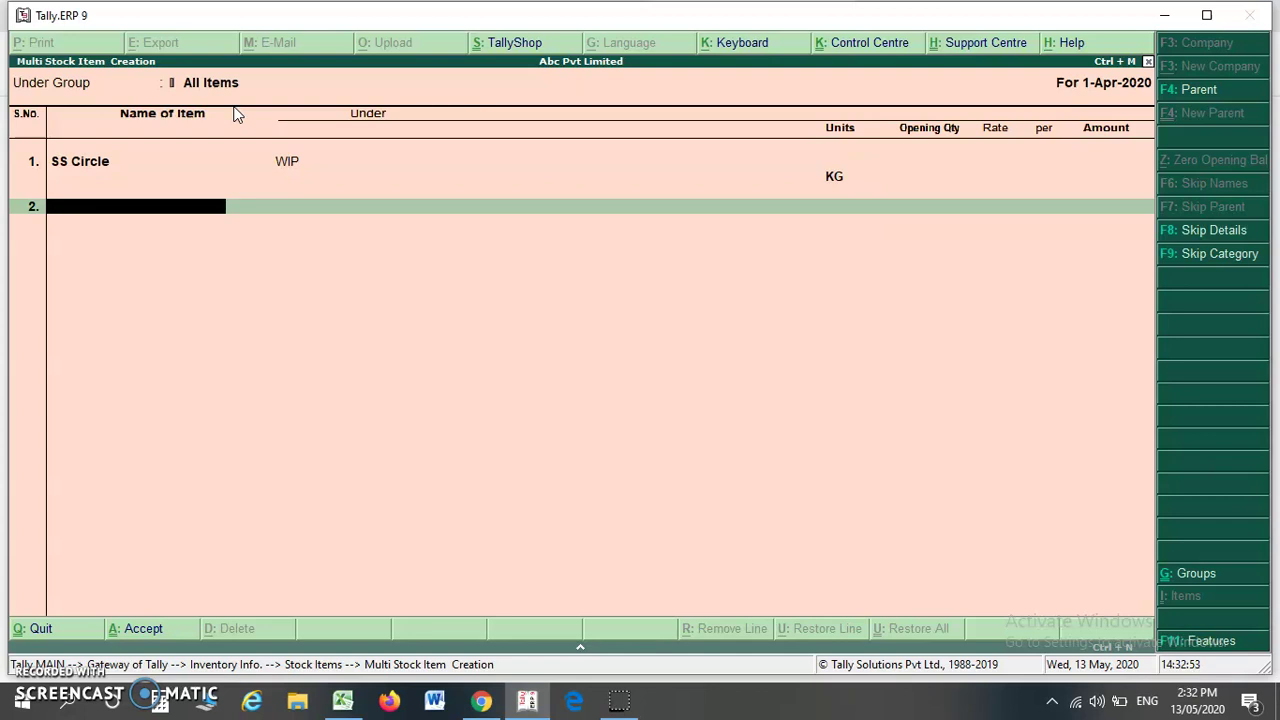
- Add the stock item SS Utensils under Finished Goods with unit KG and no opening quantity, and save the item list
{"action": "type", "text": "SS Utensils"}
{"action": "key", "text": "Return"}
{"action": "key", "text": "Down"}
{"action": "key", "text": "Down"}
{"action": "key", "text": "Up"}
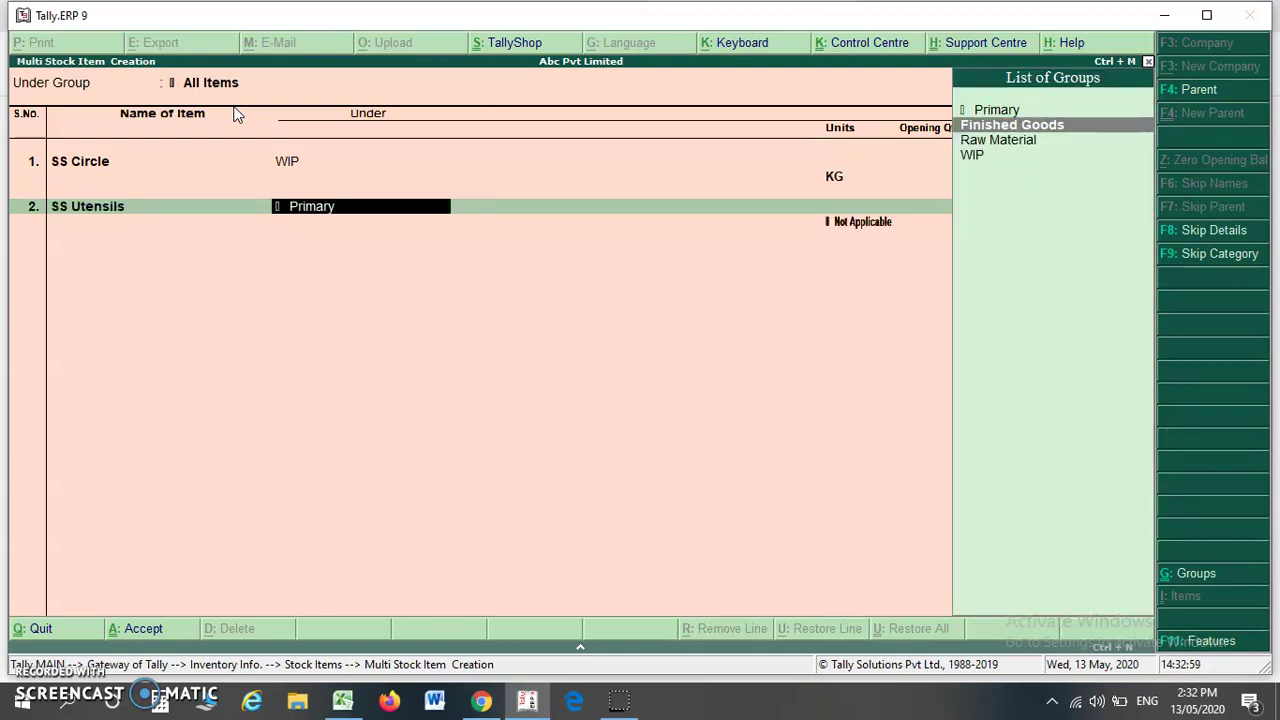
{"action": "key", "text": "Return"}
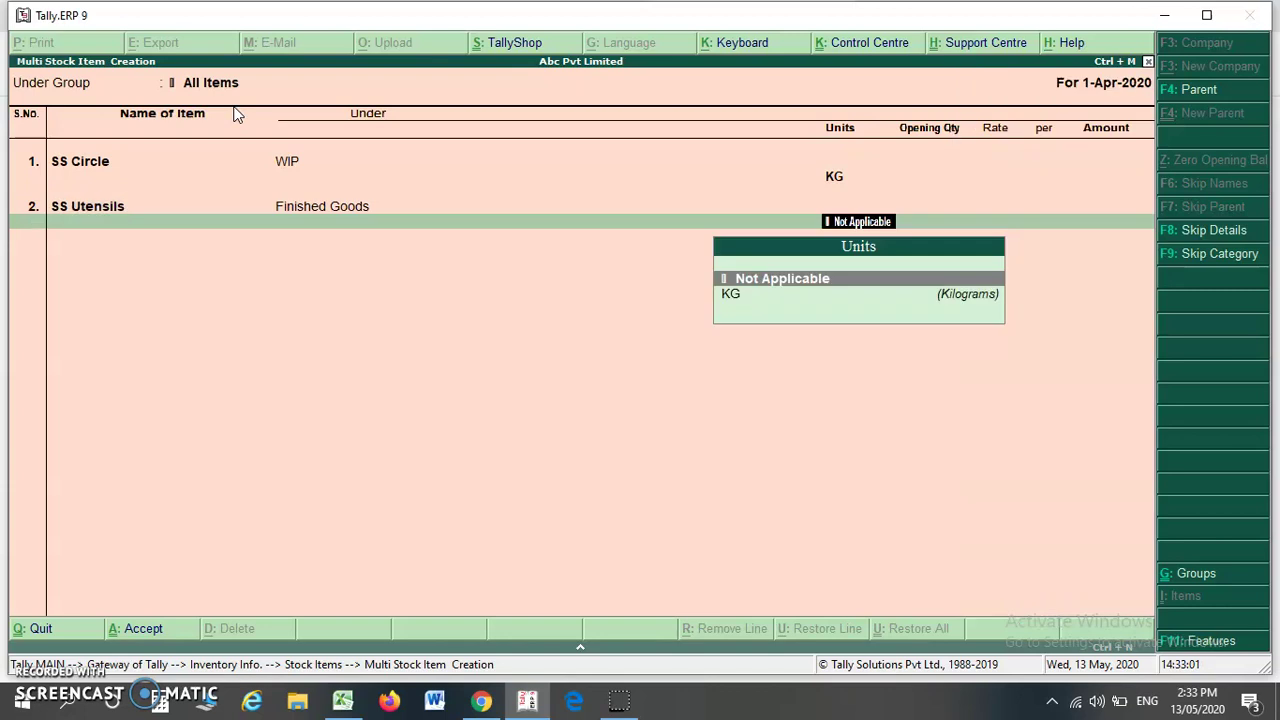
{"action": "key", "text": "Down"}
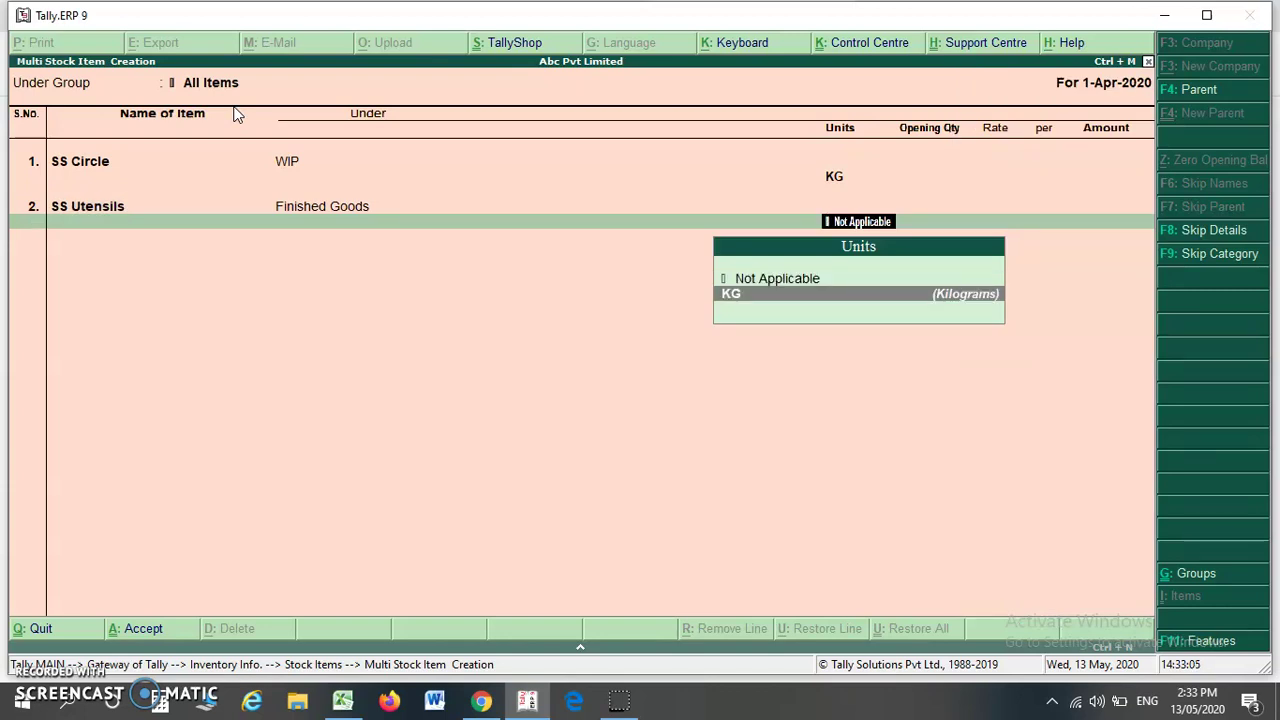
{"action": "key", "text": "Return"}
{"action": "key", "text": "Return"}
{"action": "key", "text": "Return"}
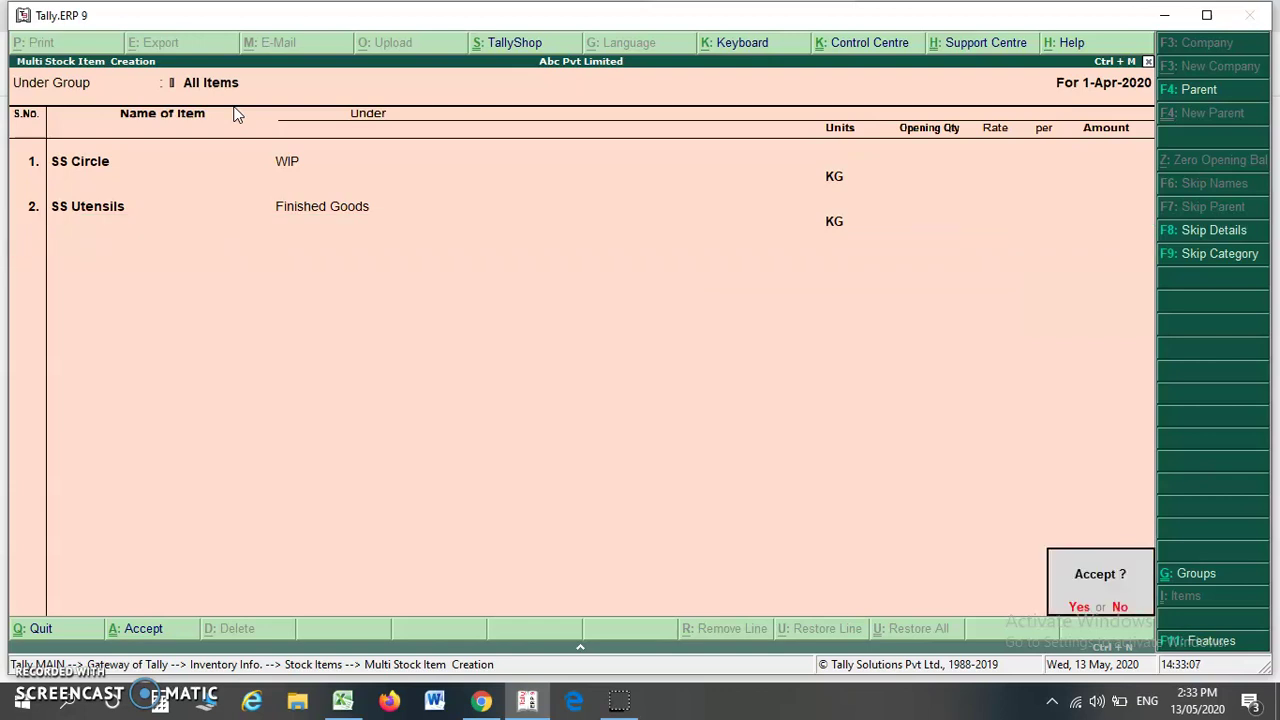
{"action": "key", "text": "Return"}
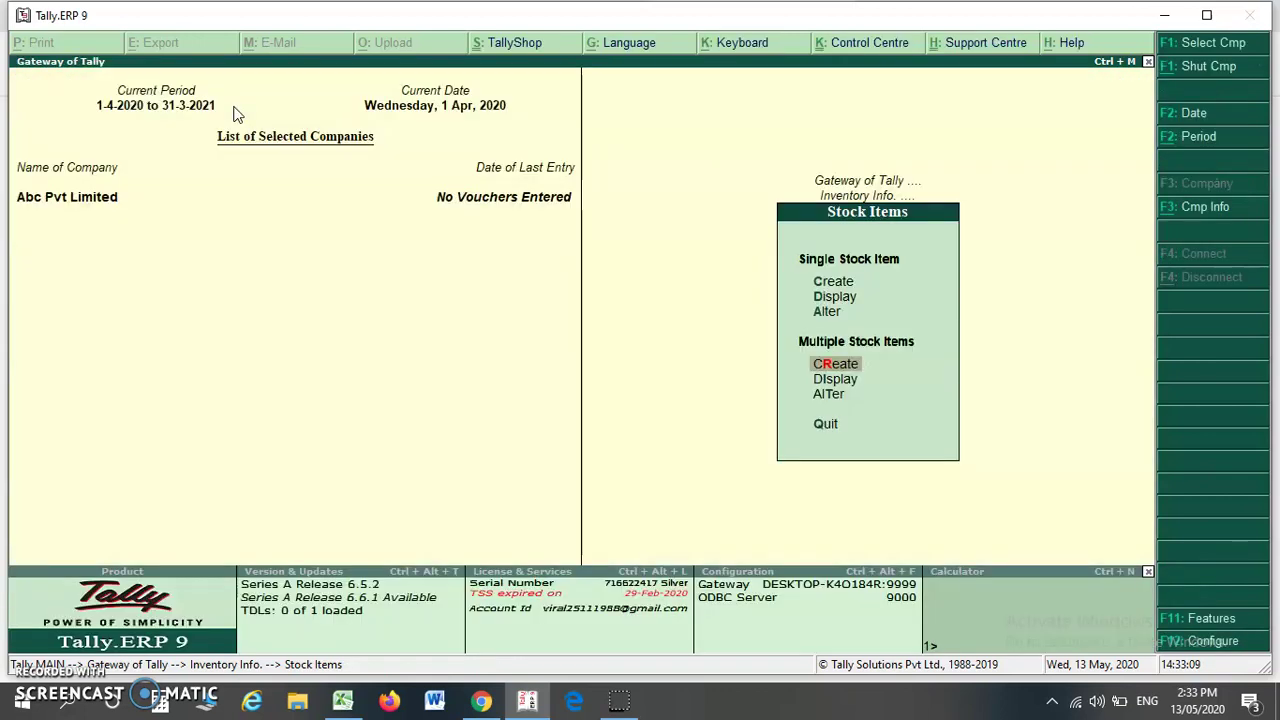
{"action": "key", "text": "Escape"}
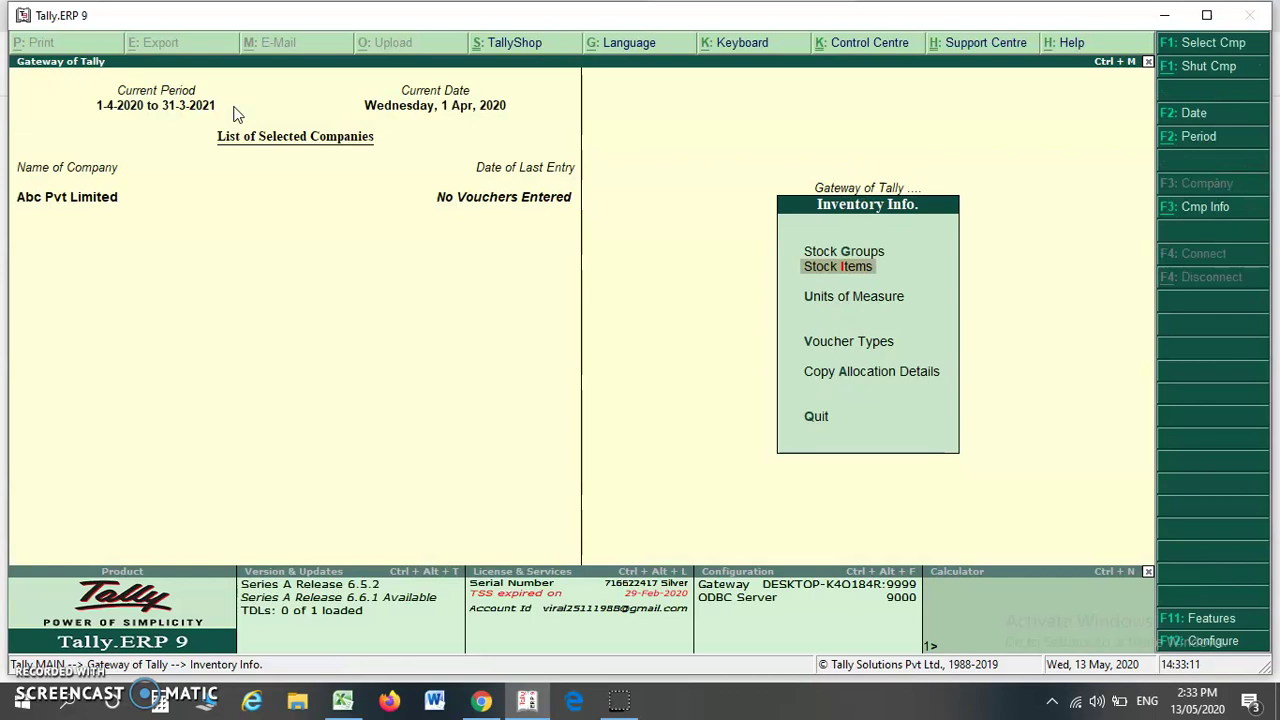
{"action": "key", "text": "Up"}
{"action": "key", "text": "Down"}
{"action": "key", "text": "Return"}
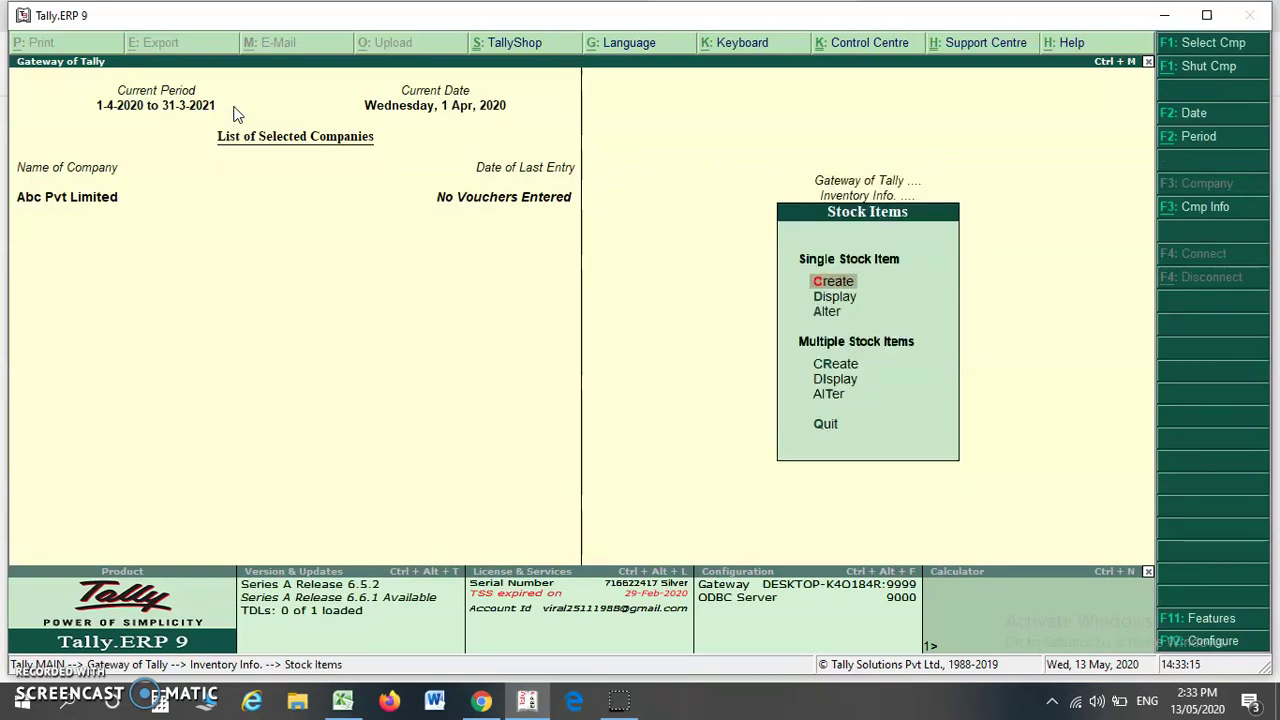
{"action": "key", "text": "Escape"}
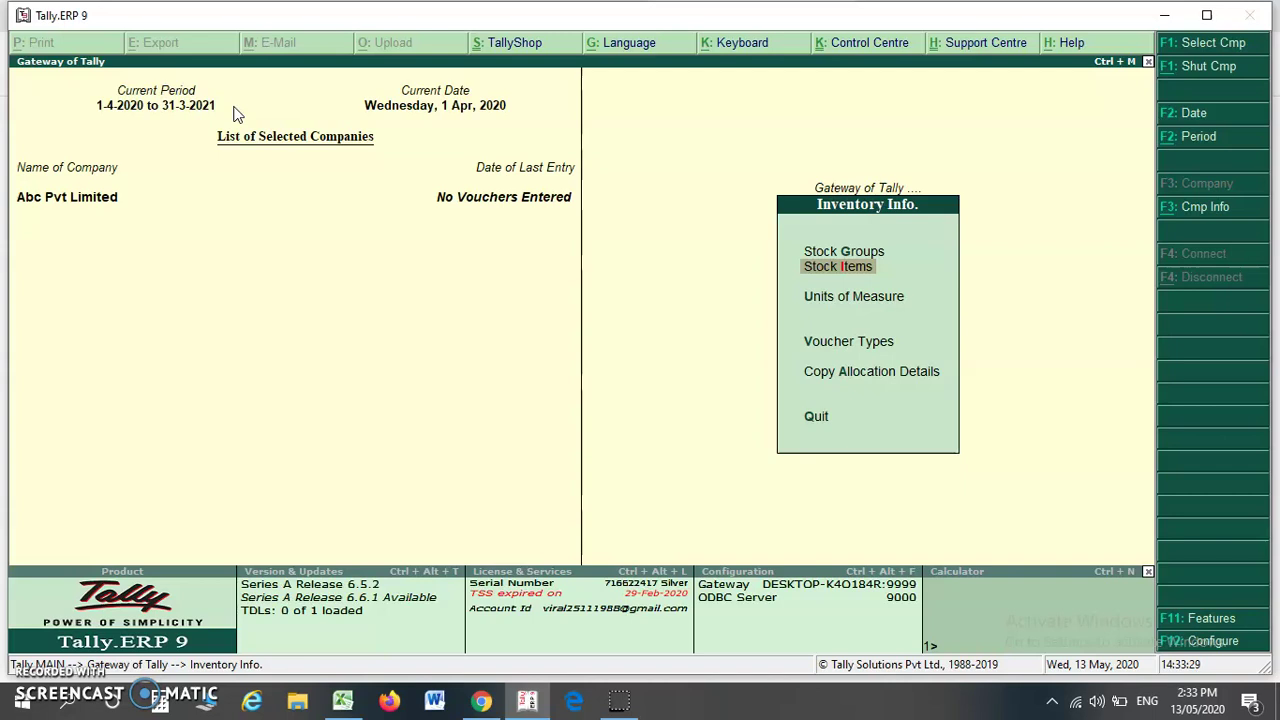
- Display the multiple stock items list for All Items
{"action": "key", "text": "Return"}
{"action": "key", "text": "Down"}
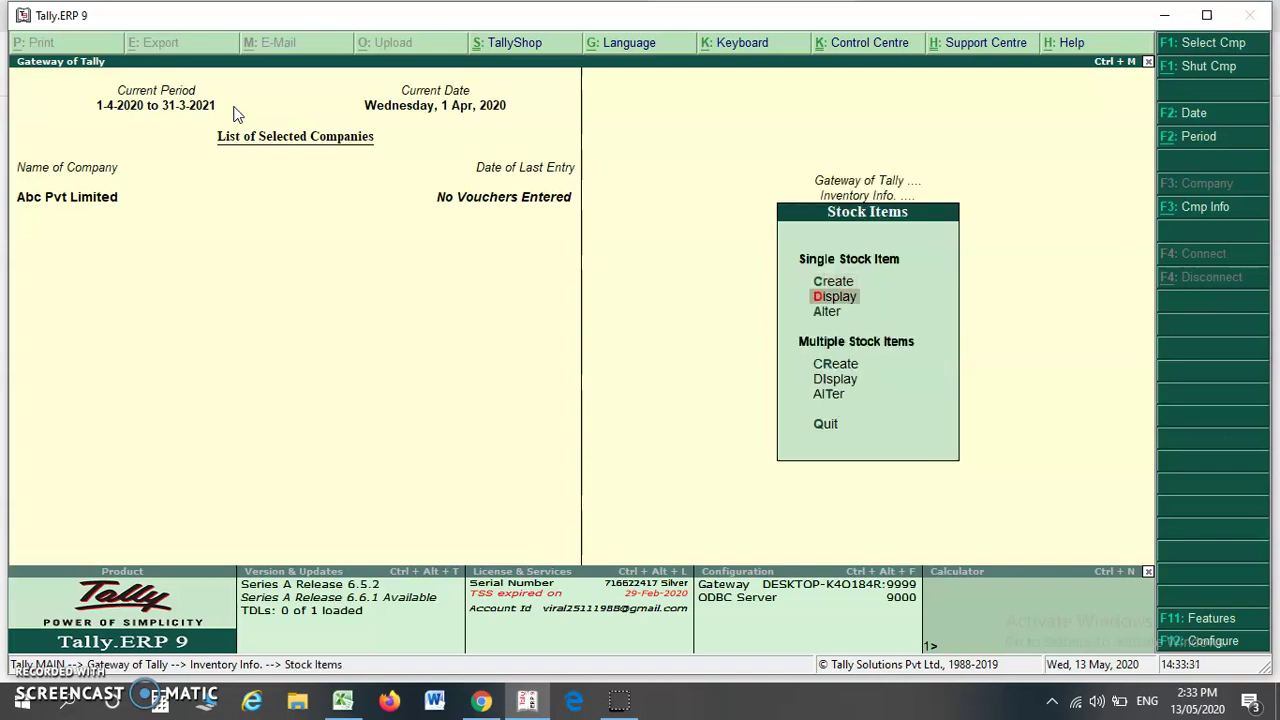
{"action": "key", "text": "Down"}
{"action": "key", "text": "Down"}
{"action": "key", "text": "Down"}
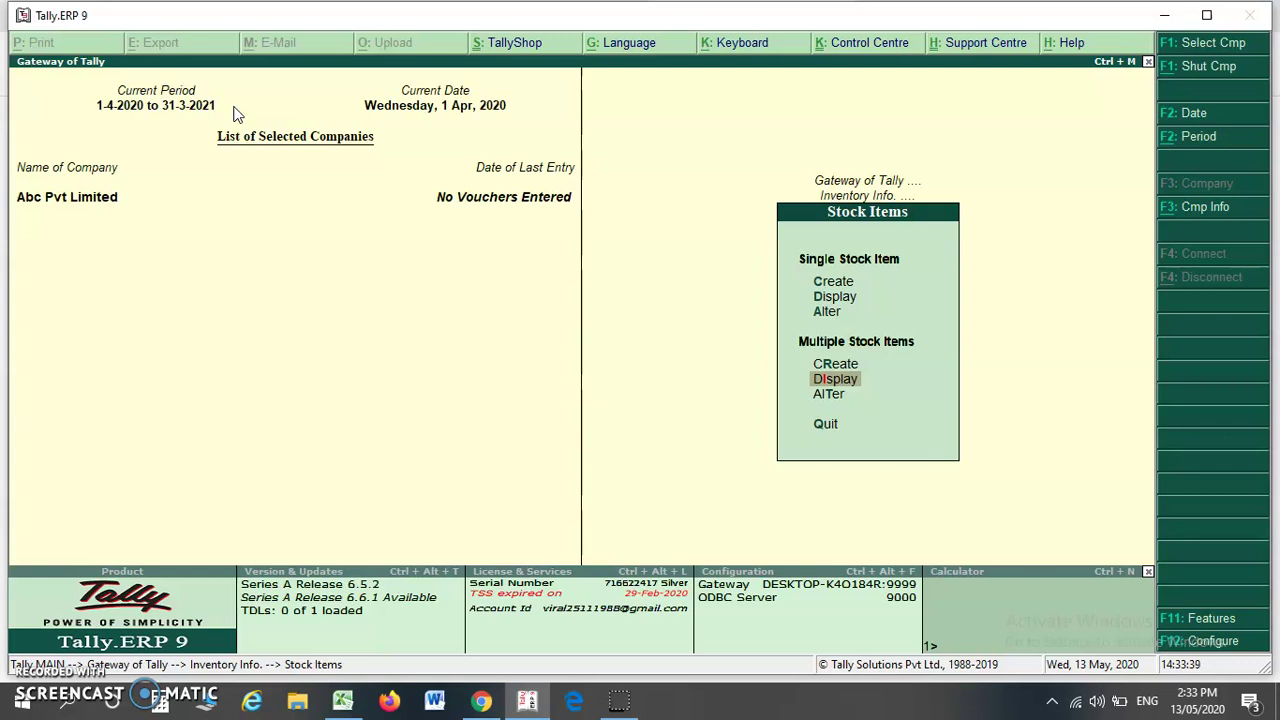
{"action": "key", "text": "Return"}
{"action": "key", "text": "Down"}
{"action": "key", "text": "Up"}
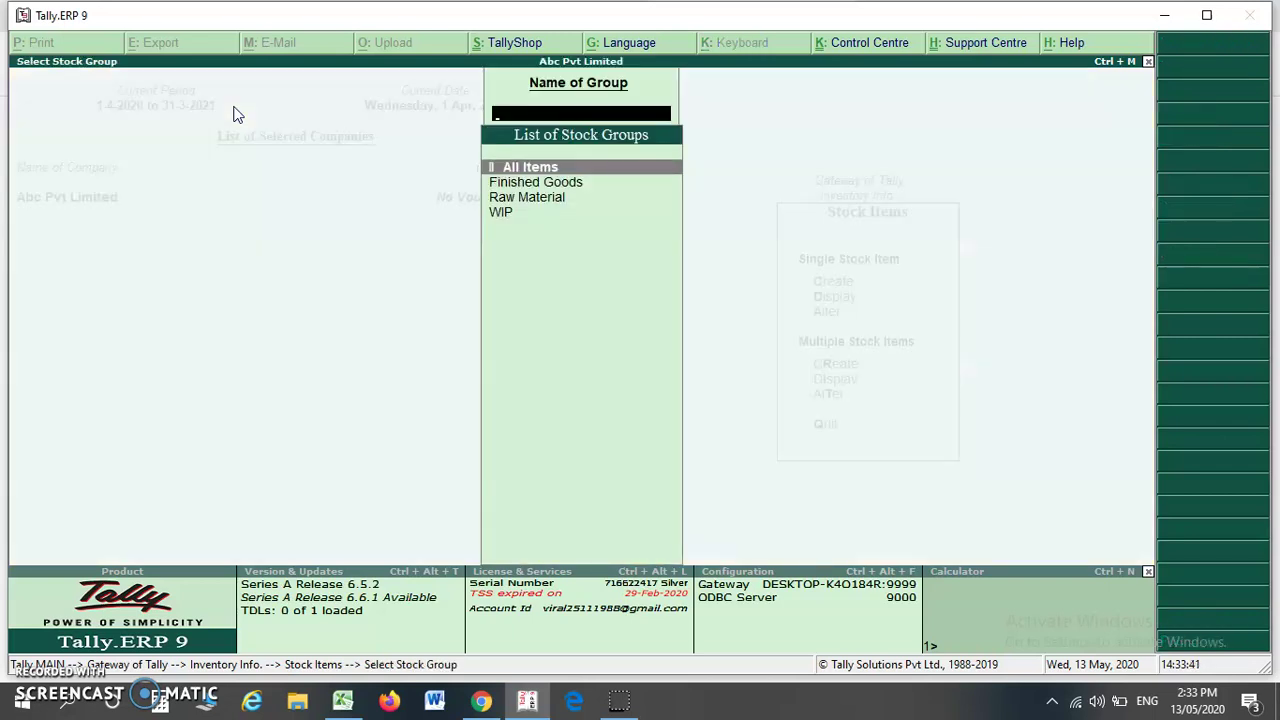
{"action": "key", "text": "Return"}
- Review the name, parent group and unit of each stock item in the displayed list
{"action": "key", "text": "Down"}
{"action": "key", "text": "Down"}
{"action": "key", "text": "Down"}
{"action": "key", "text": "Down"}
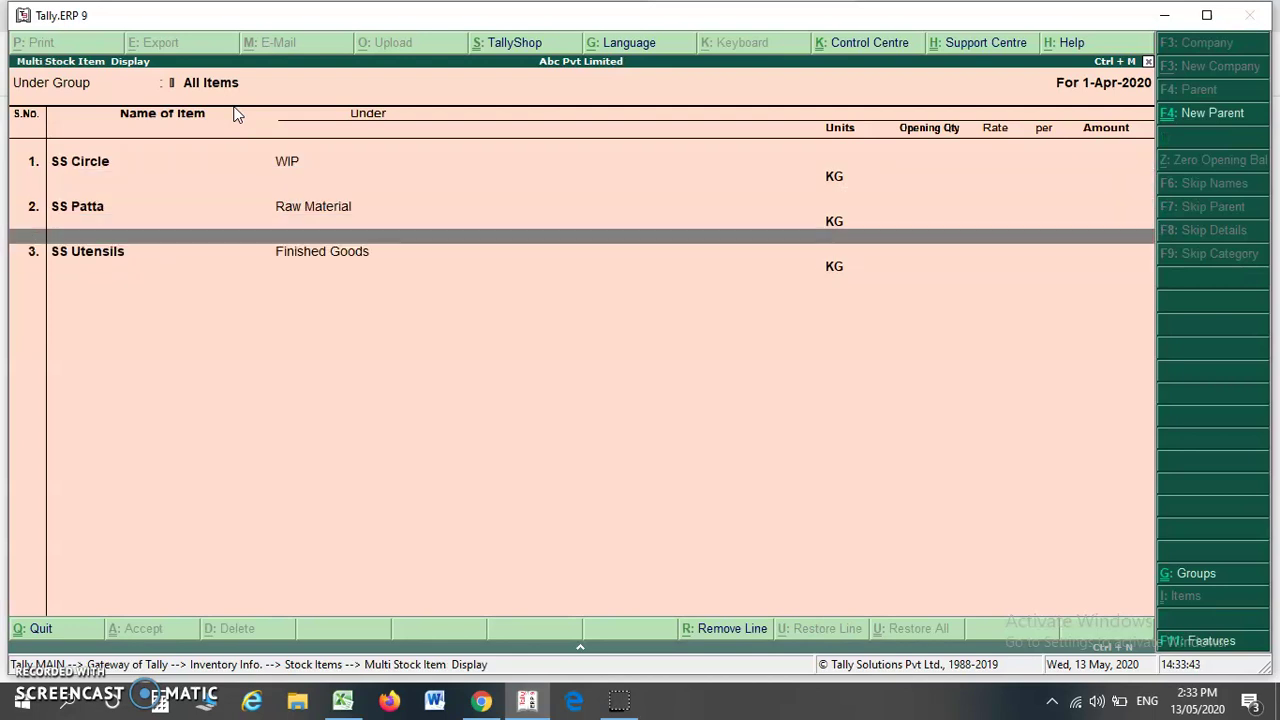
{"action": "key", "text": "Up"}
{"action": "key", "text": "Up"}
{"action": "key", "text": "Down"}
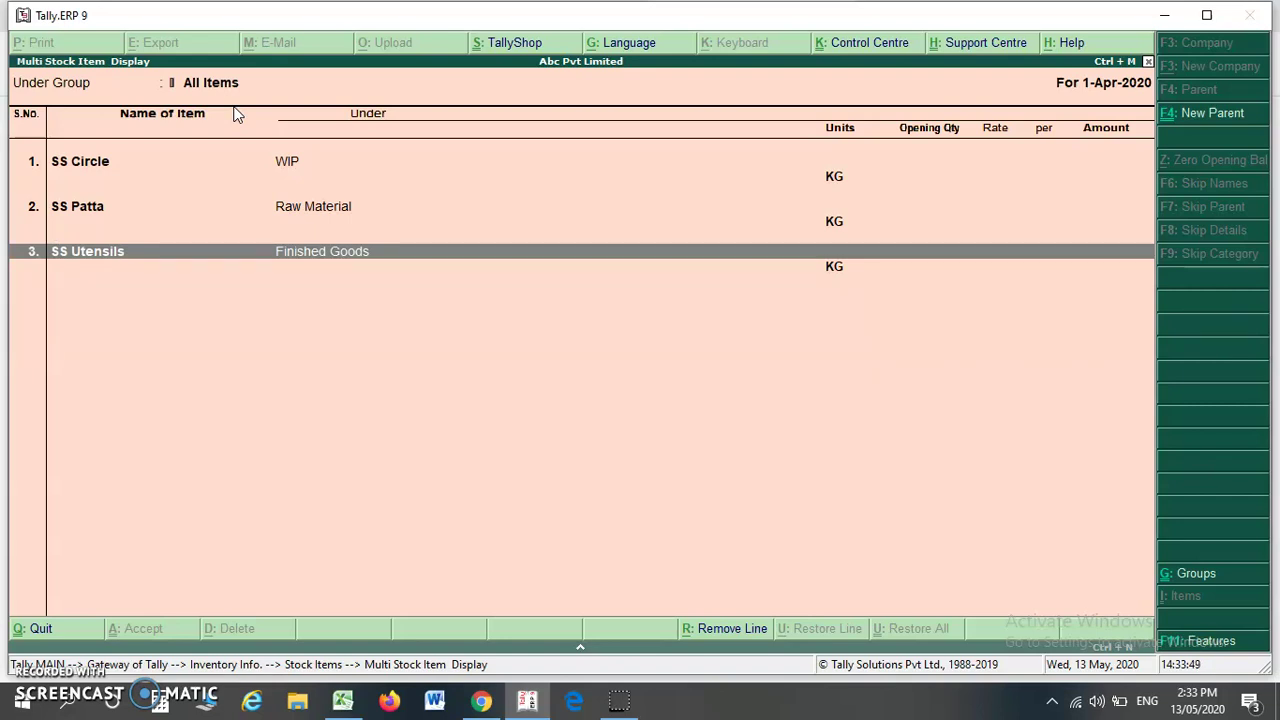
{"action": "key", "text": "Up"}
{"action": "key", "text": "Up"}
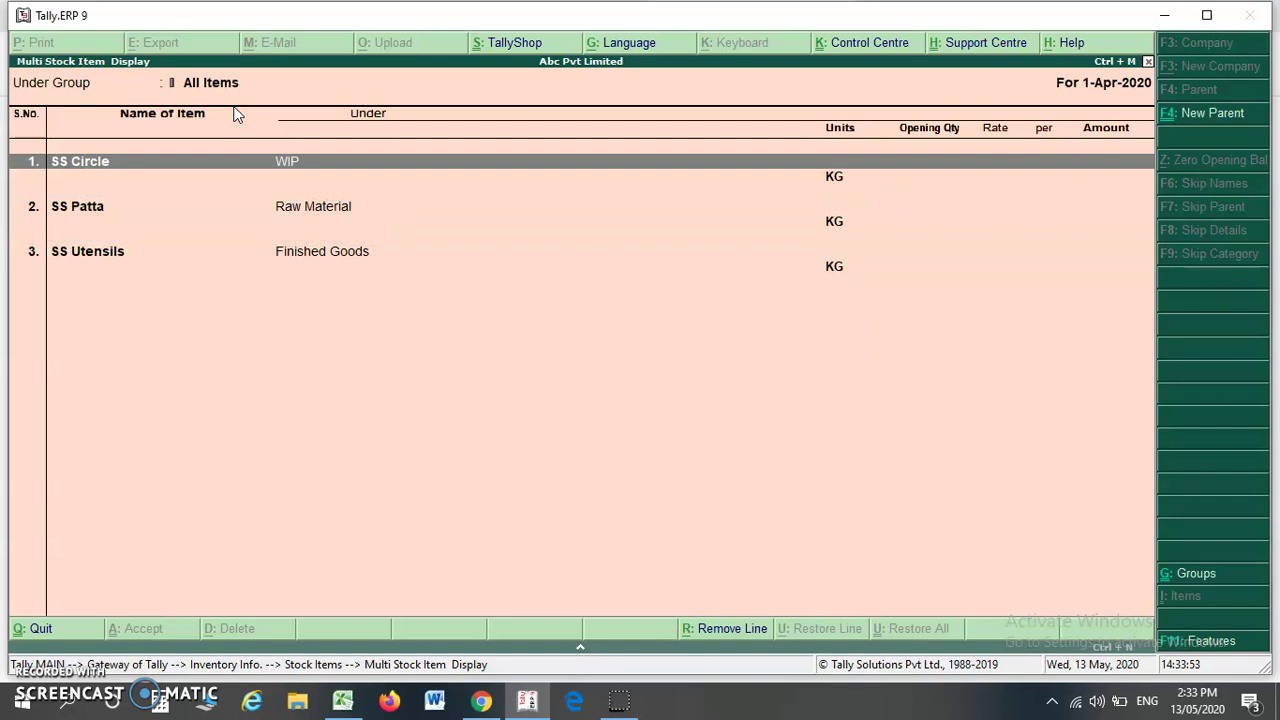
{"action": "key", "text": "Down"}
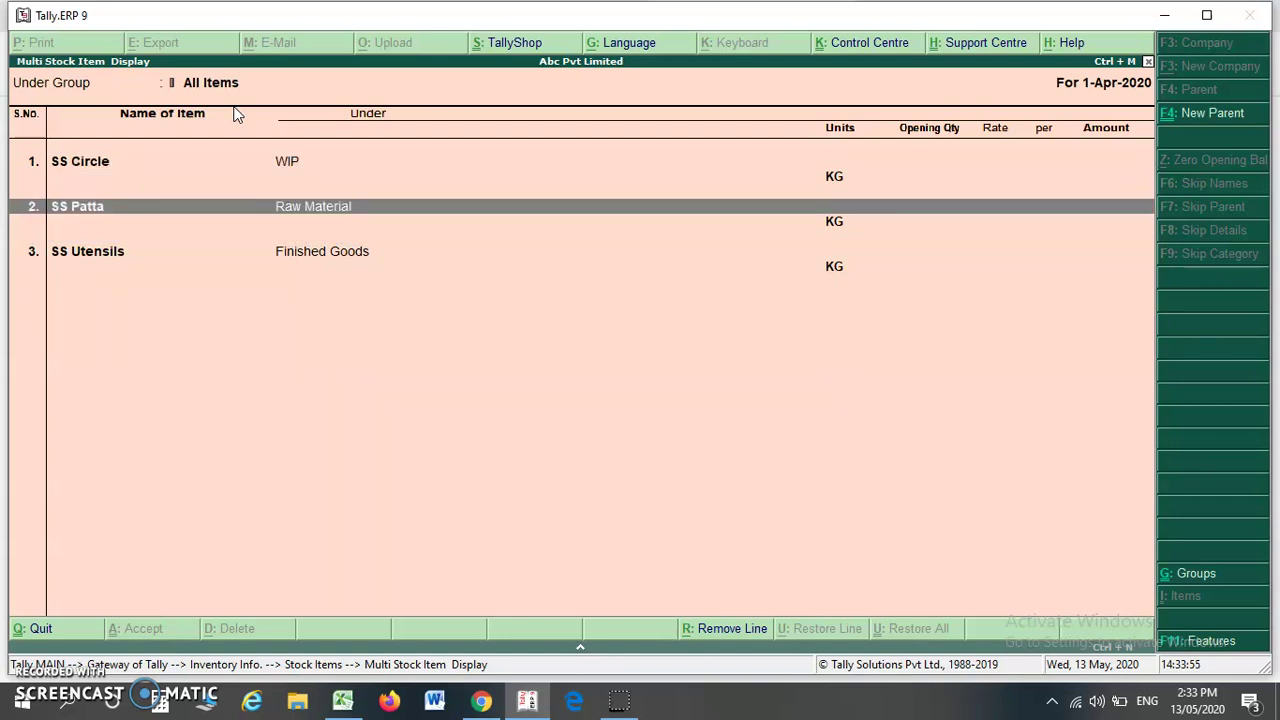
{"action": "key", "text": "Down"}
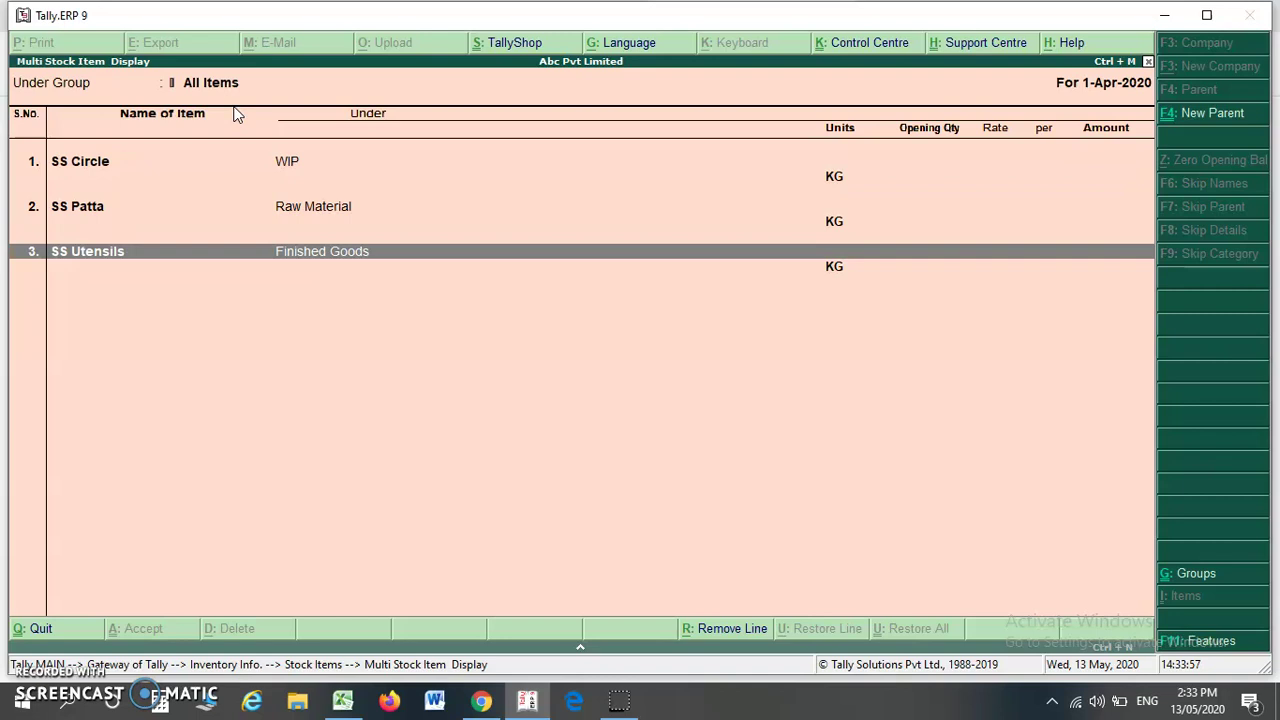